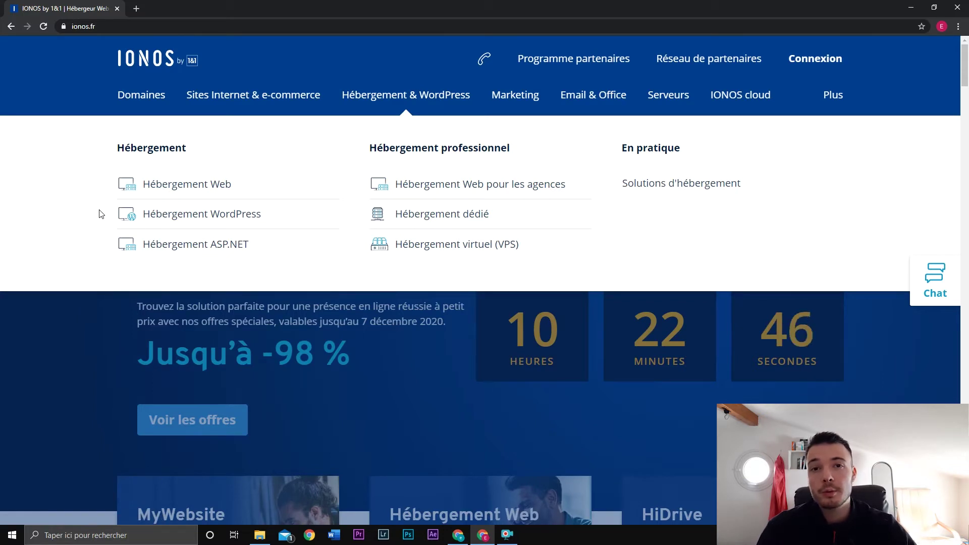
Step: Open the Hébergement Web page and highlight its Domaine and Certificat SSL features
left_click(218, 185)
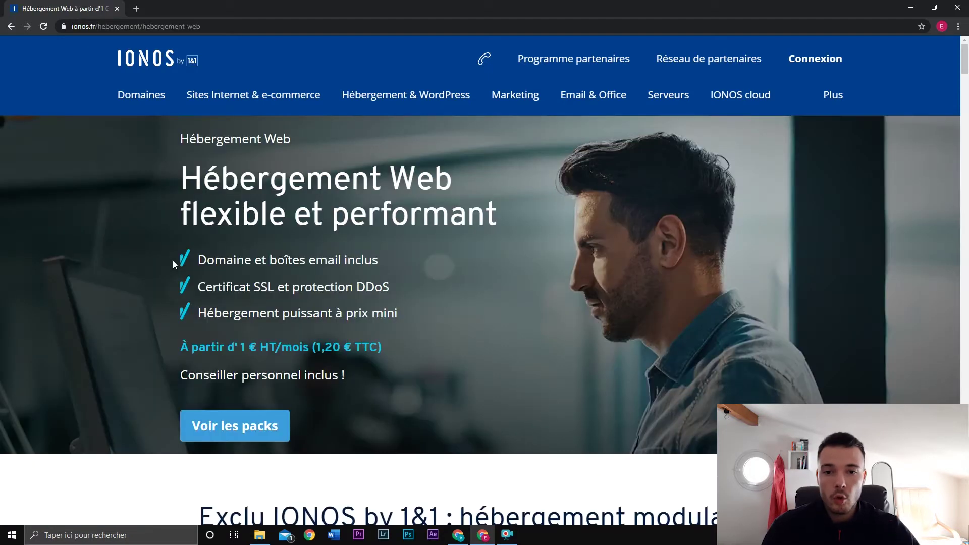
left_click_drag(197, 261, 256, 260)
left_click(253, 260)
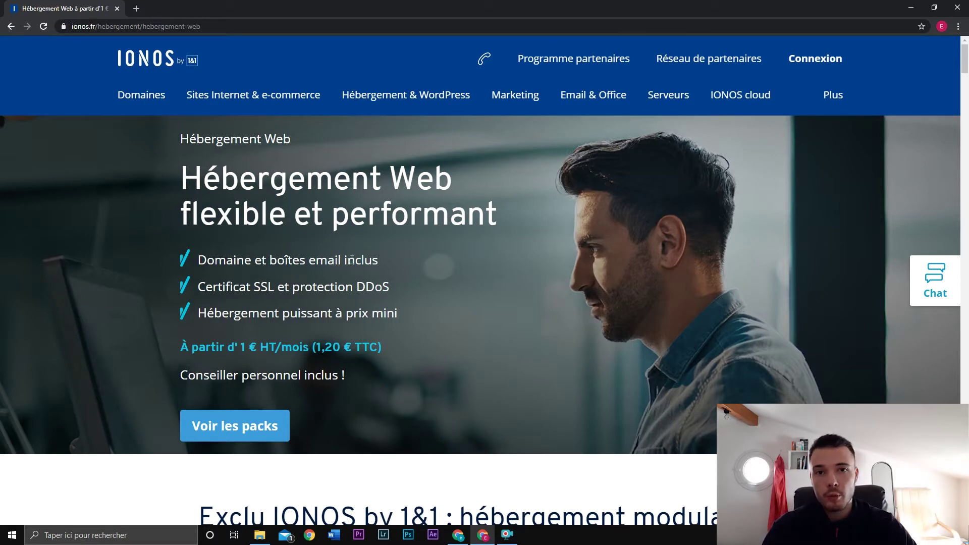
left_click_drag(275, 287, 198, 286)
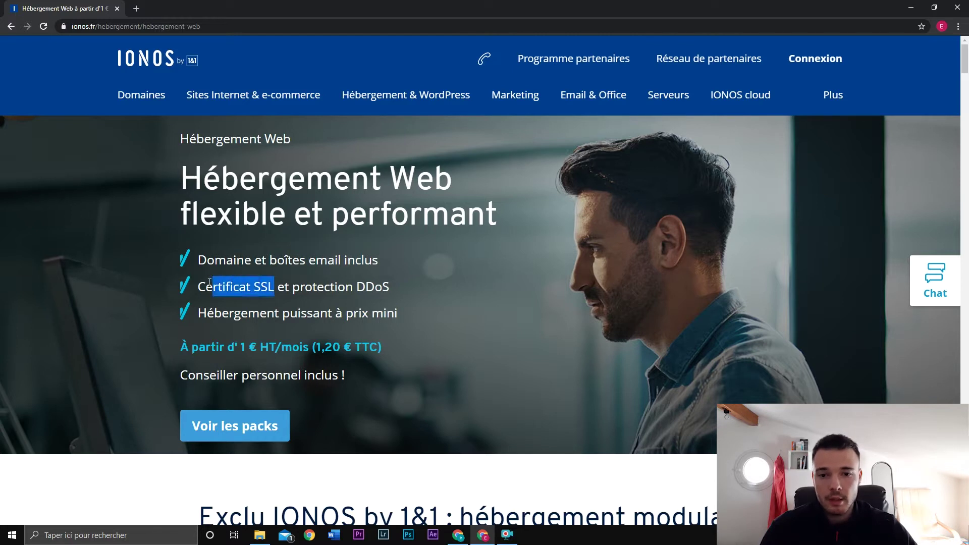
left_click(205, 287)
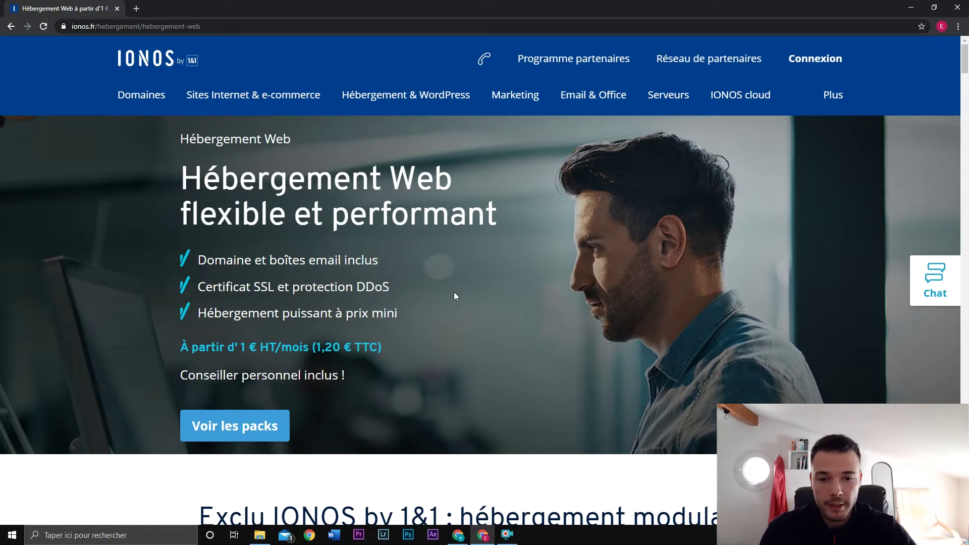
Step: Scroll down to the Aperçu des packs section showing the four hosting plans
scroll(454, 296, "down", 7)
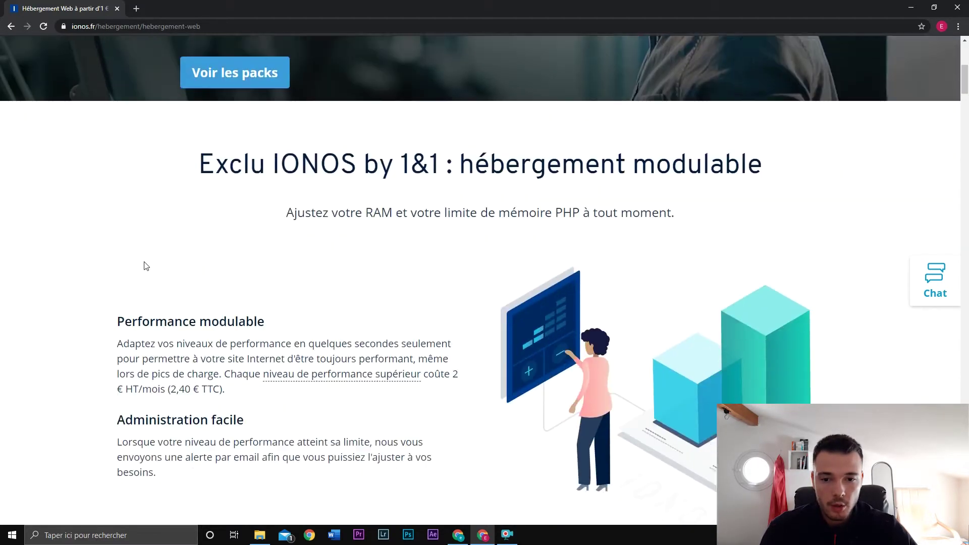
scroll(146, 266, "down", 2)
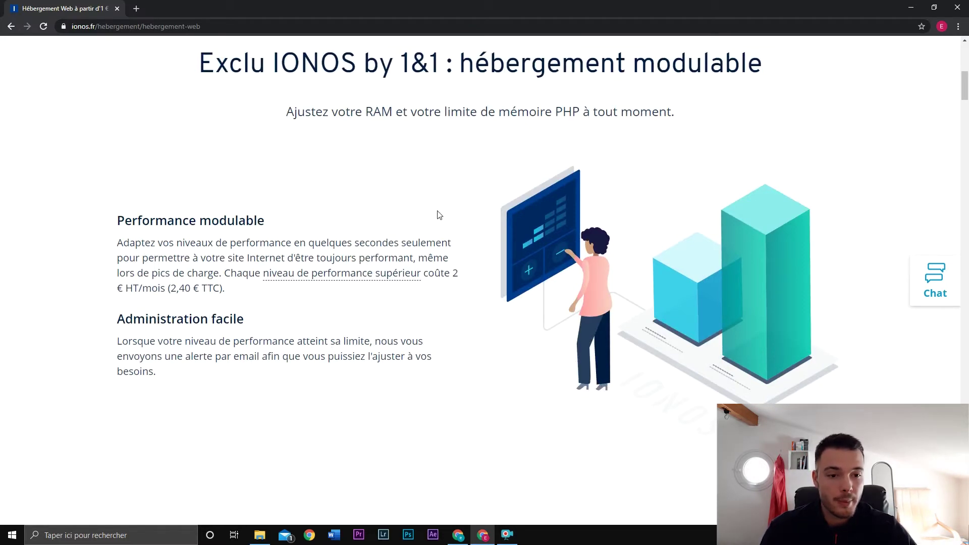
scroll(439, 216, "down", 9)
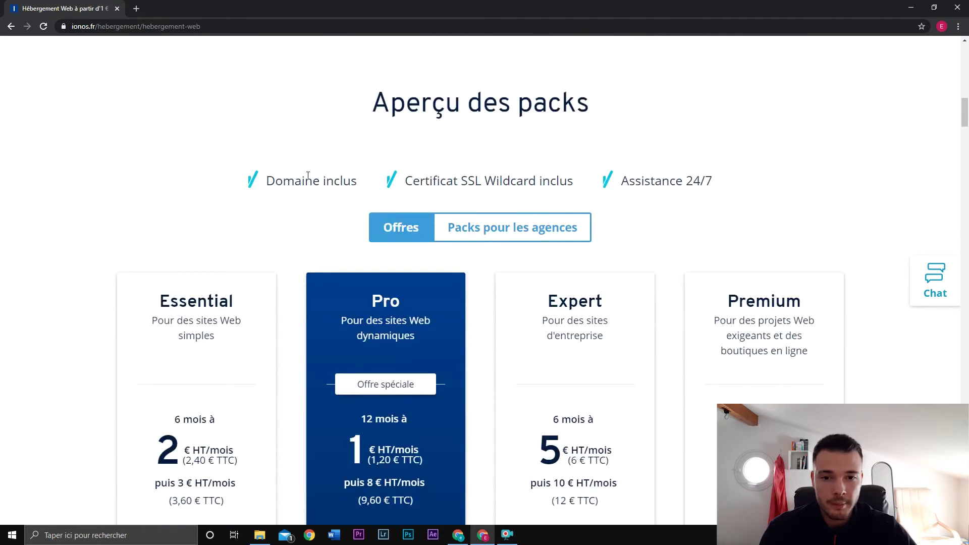
scroll(282, 174, "down", 3)
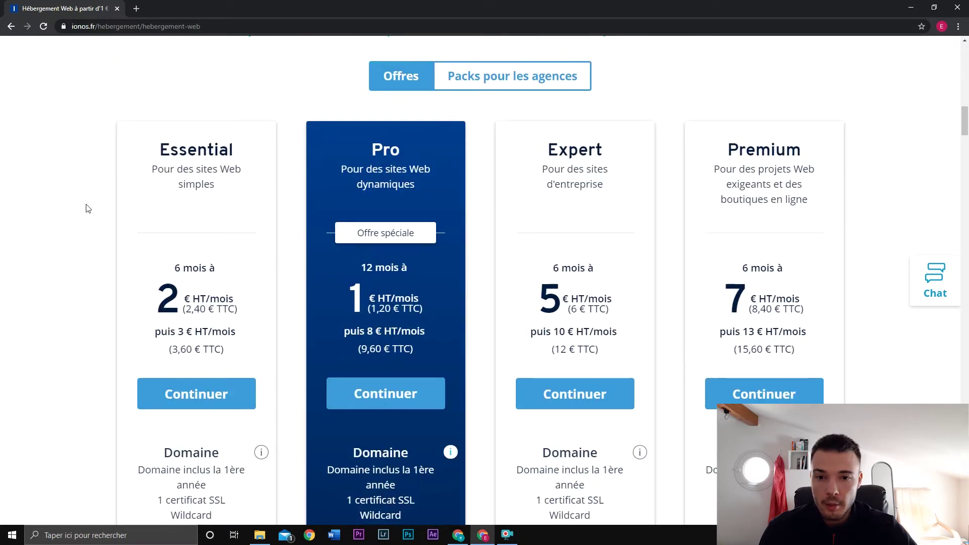
scroll(87, 208, "down", 1)
scroll(90, 202, "down", 1)
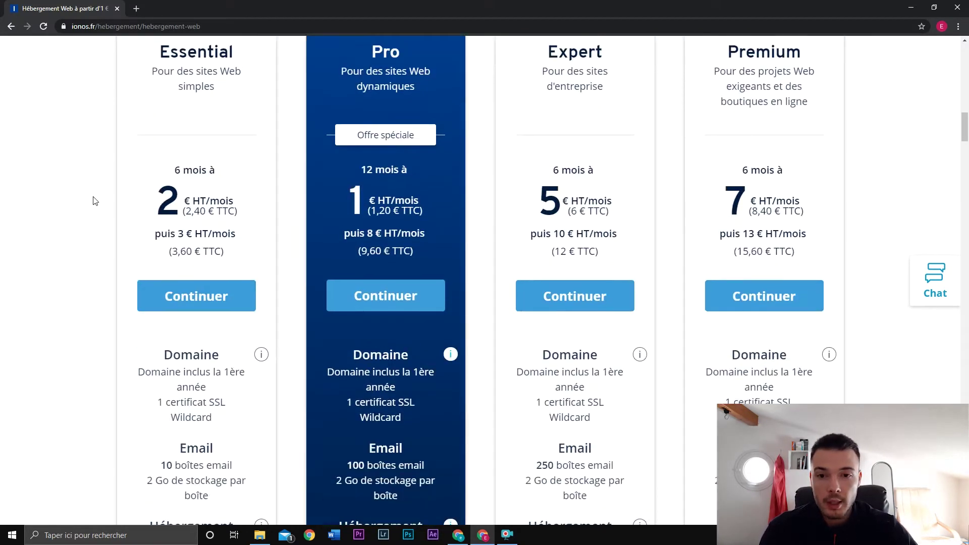
scroll(94, 199, "up", 1)
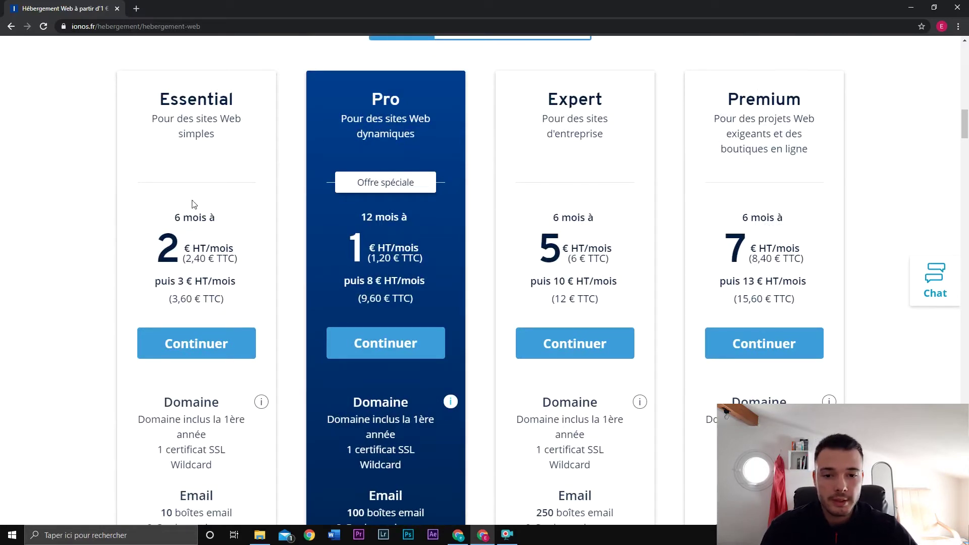
scroll(91, 224, "down", 1)
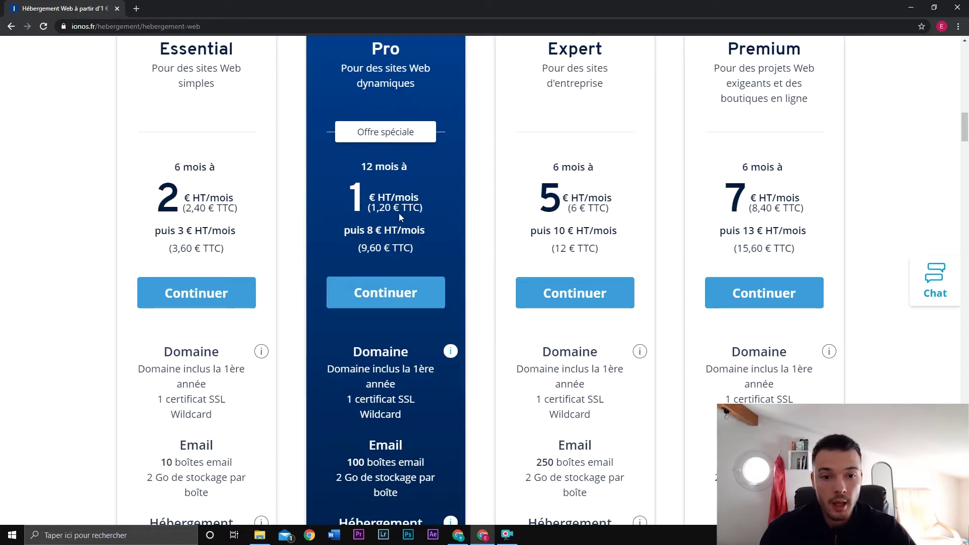
scroll(419, 335, "down", 1)
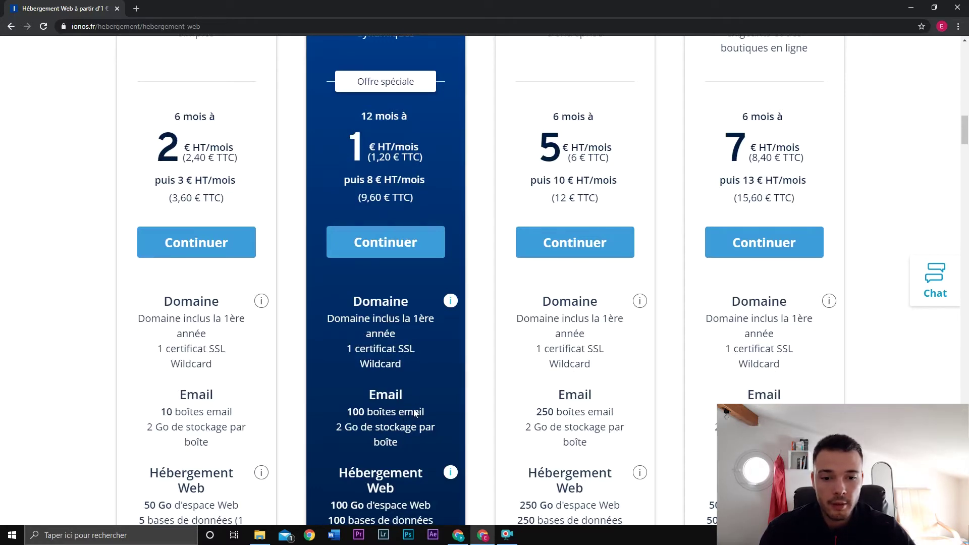
scroll(425, 405, "up", 1)
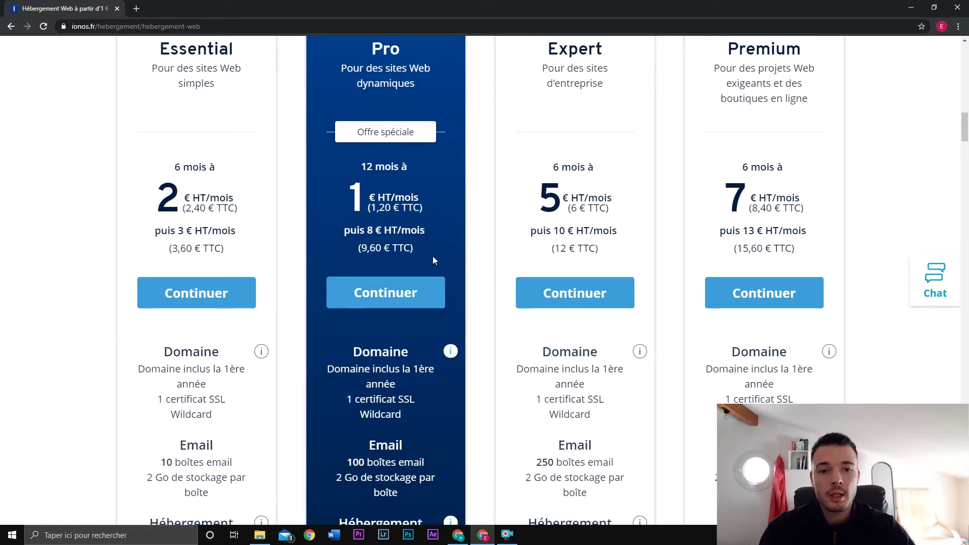
scroll(465, 263, "up", 1)
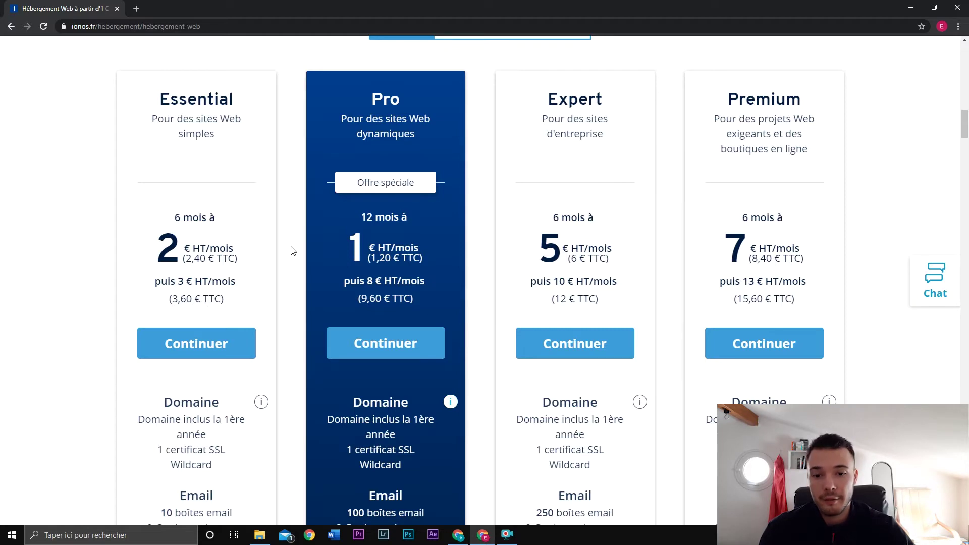
scroll(291, 251, "down", 1)
scroll(284, 80, "up", 1)
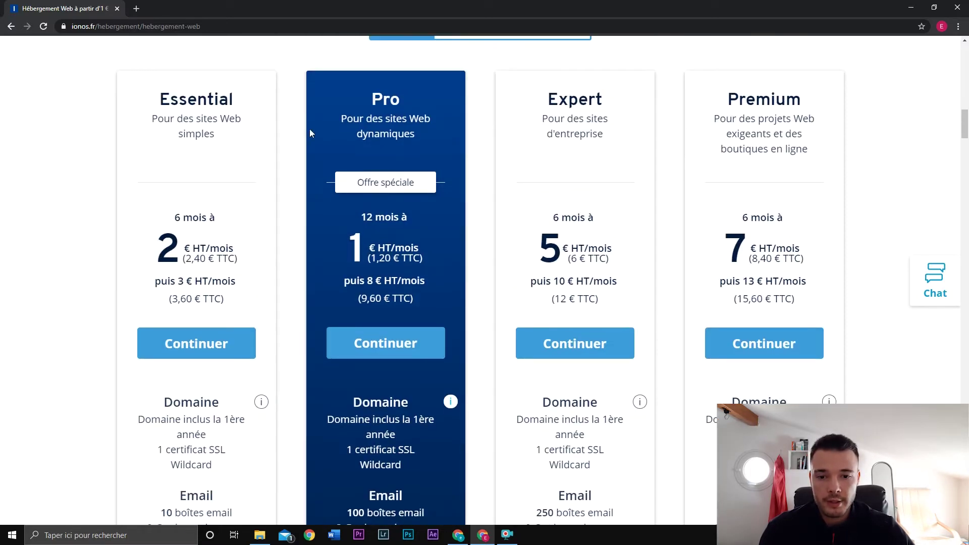
scroll(288, 242, "down", 5)
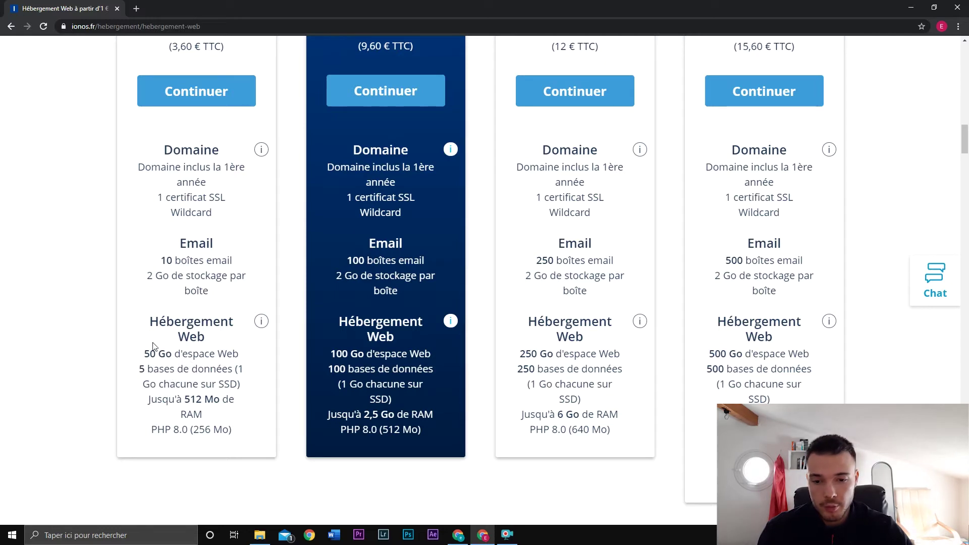
scroll(154, 347, "up", 5)
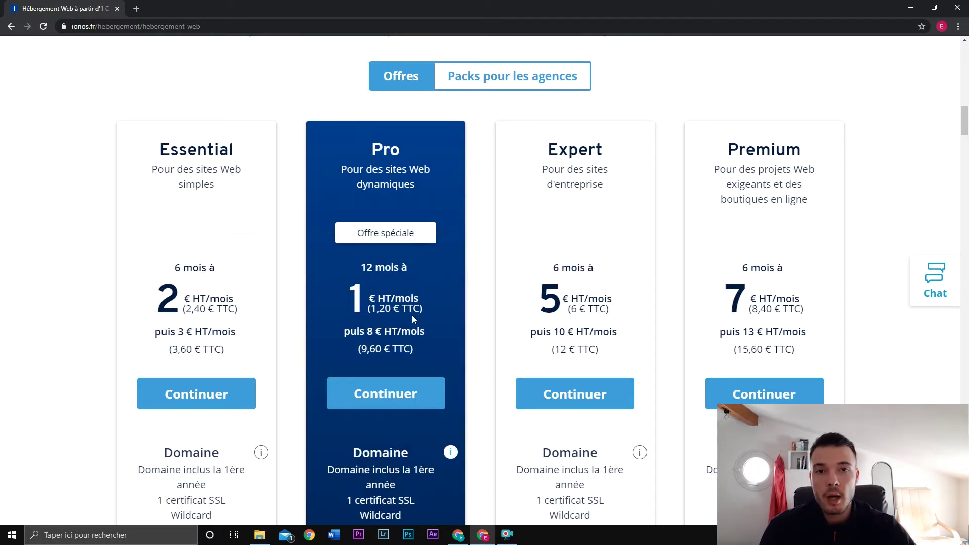
Step: Choose the Pro hosting plan, then check and add the domain easywordpress.fr
left_click(407, 392)
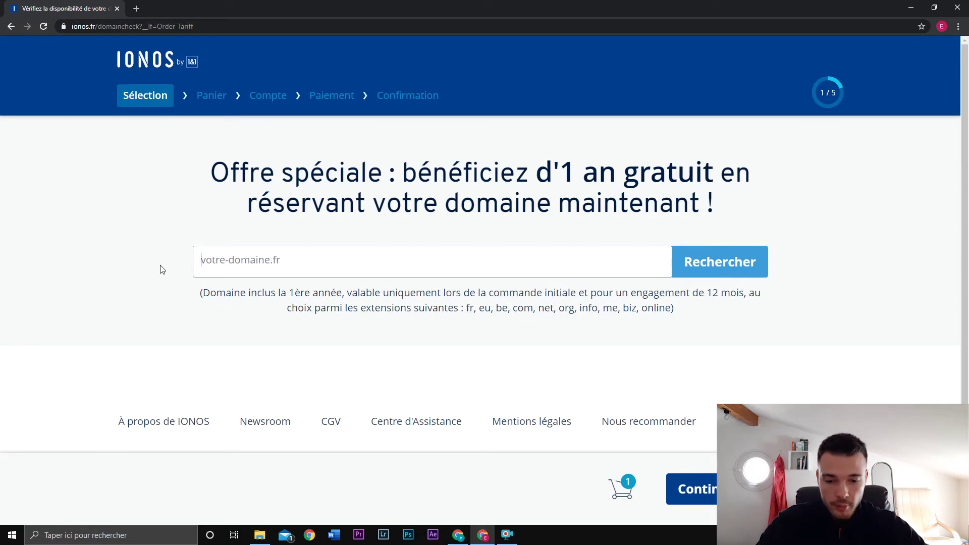
type("easywordpress")
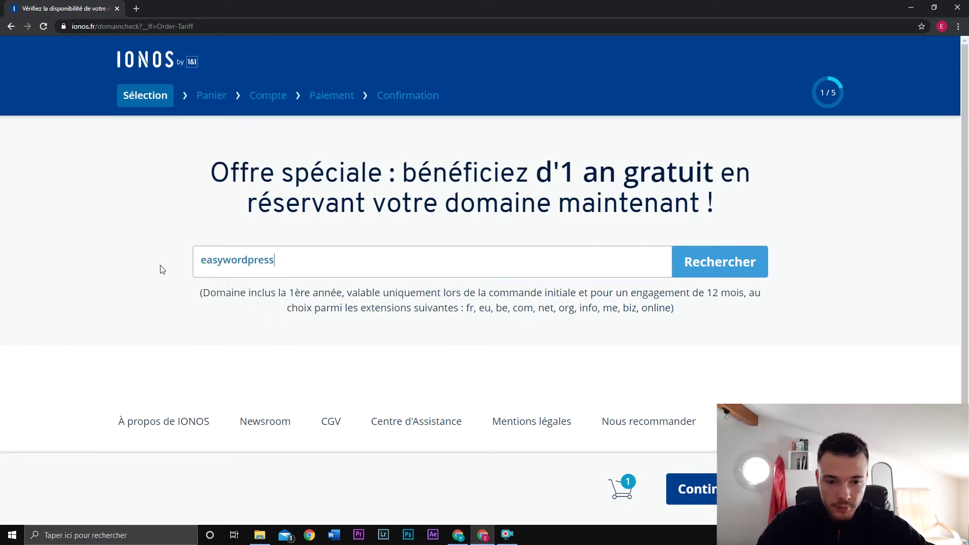
type(".fr")
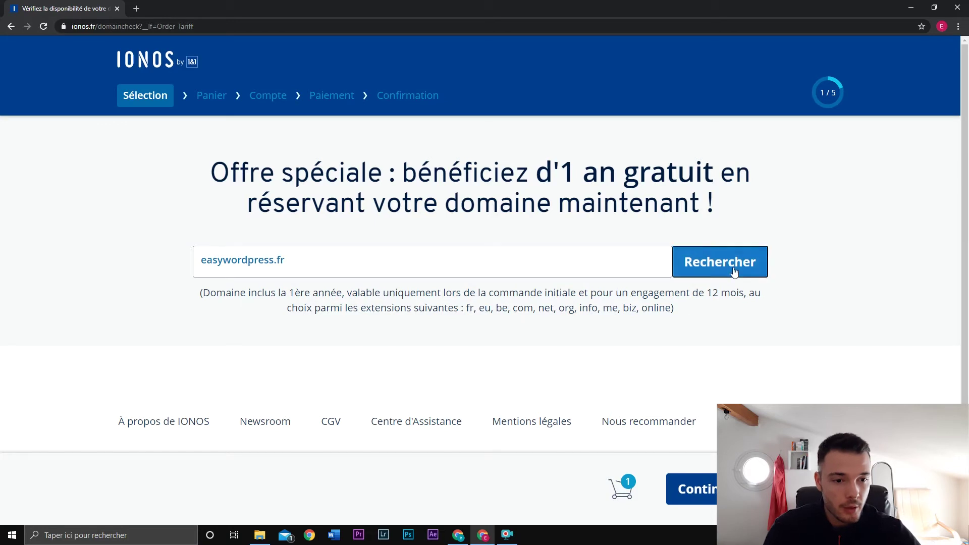
left_click(734, 271)
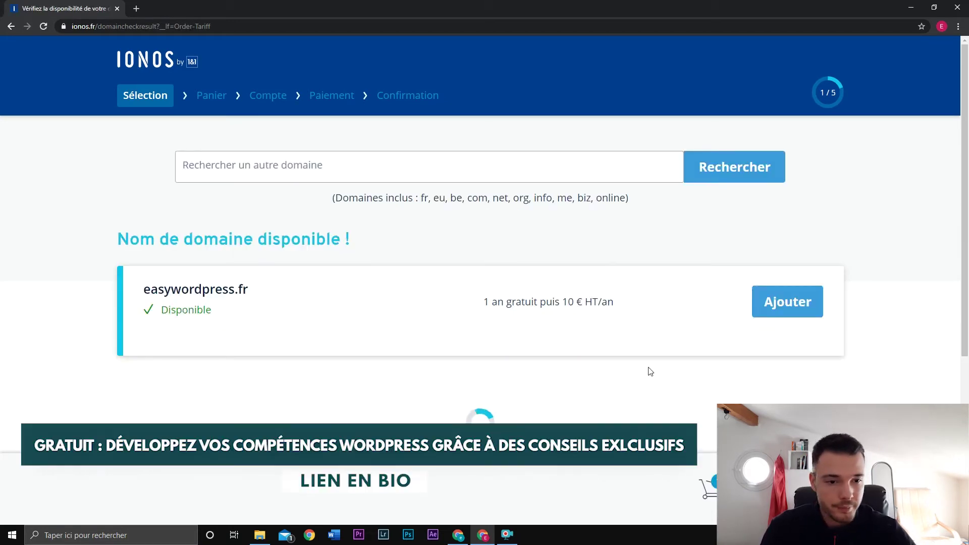
left_click(785, 304)
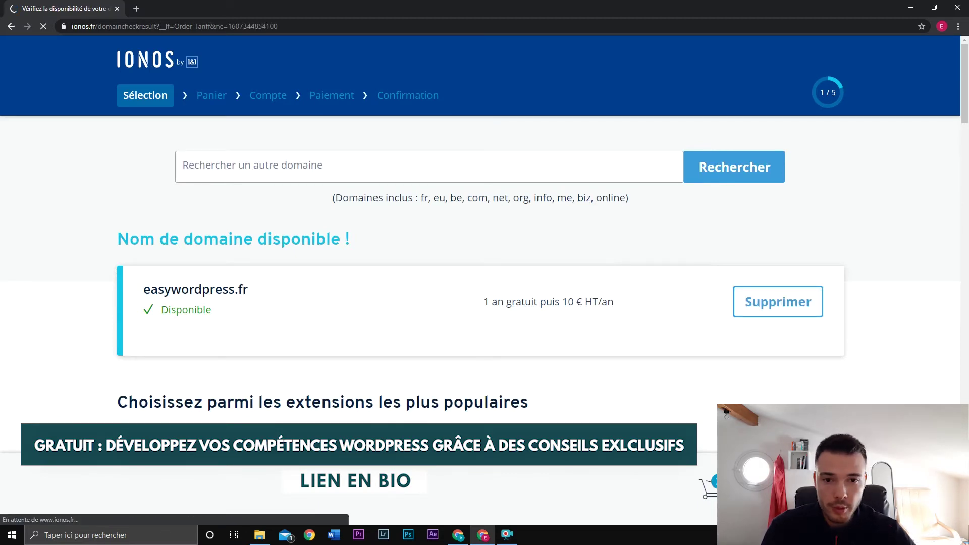
Step: Skip extras like HiDrive Business and Website Scan & Repair, and continue the order
scroll(429, 258, "down", 3)
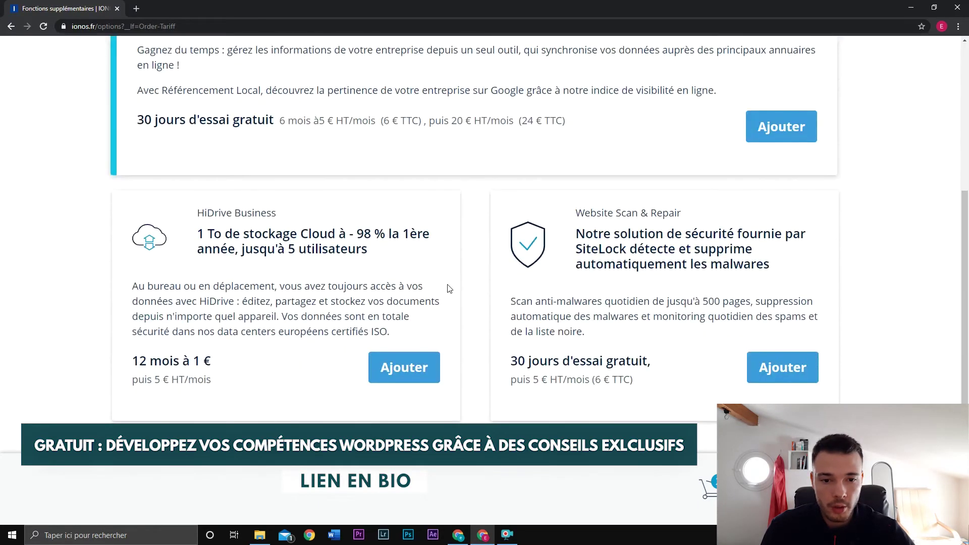
scroll(460, 287, "down", 1)
scroll(415, 241, "up", 4)
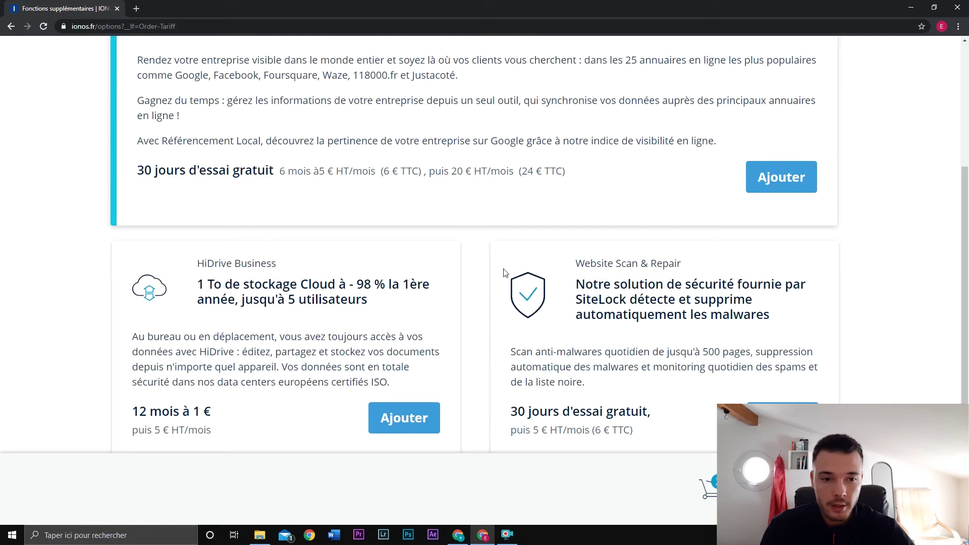
scroll(470, 290, "down", 2)
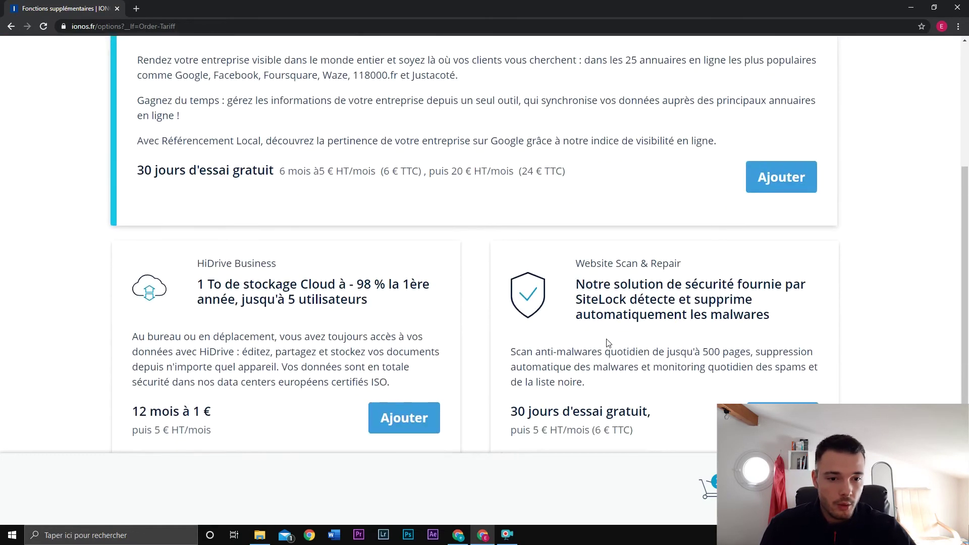
scroll(608, 342, "down", 1)
scroll(537, 339, "up", 1)
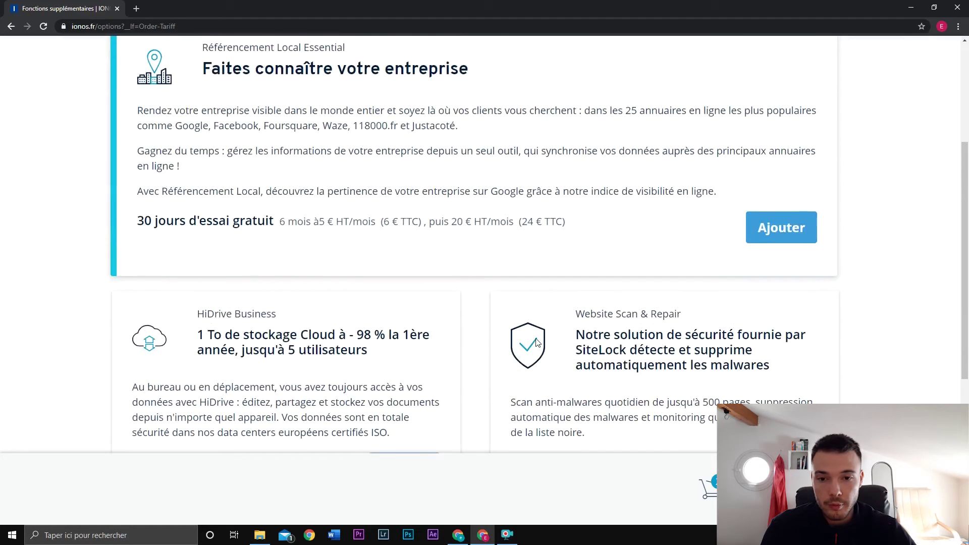
left_click(787, 488)
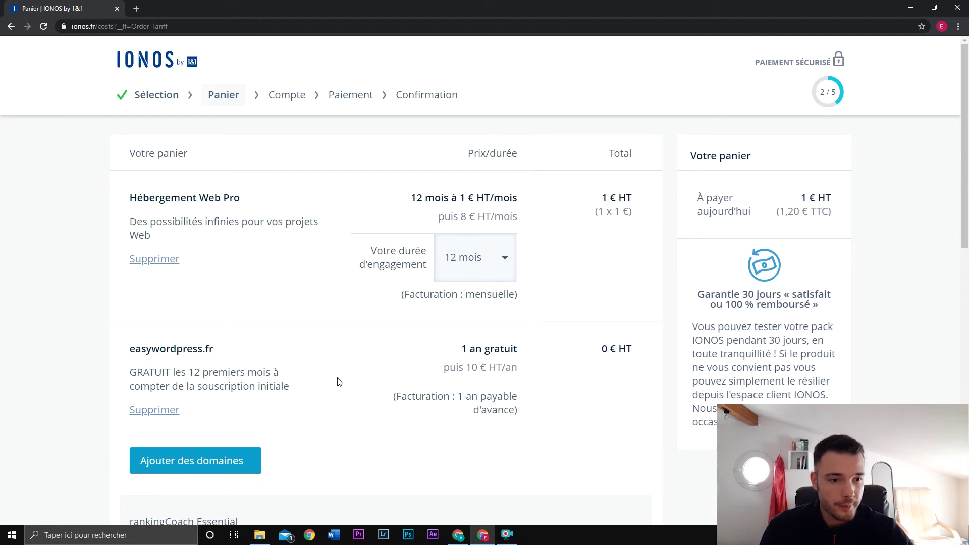
Step: Scroll through the cart and proceed to the usage-type page for test.egldigital.fr
scroll(639, 317, "down", 4)
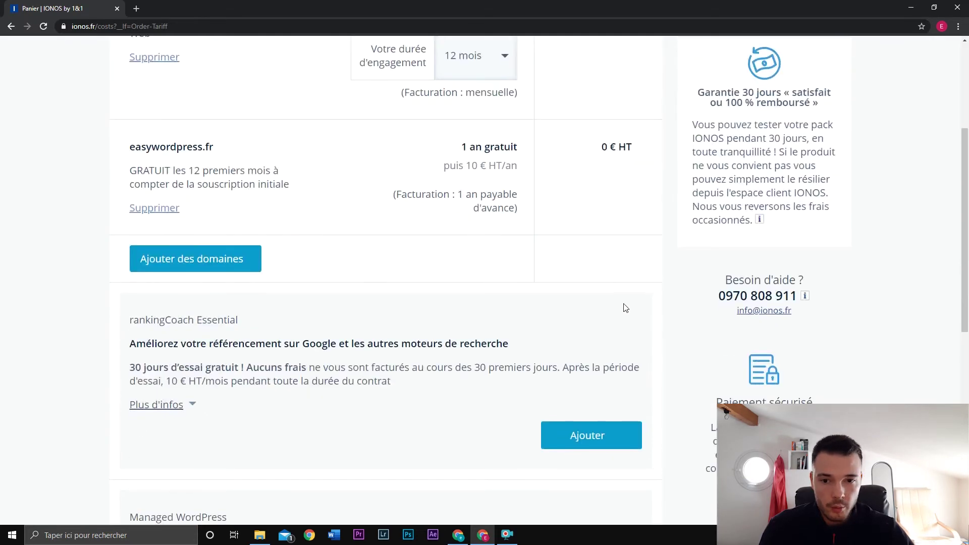
scroll(625, 305, "down", 2)
scroll(454, 273, "down", 5)
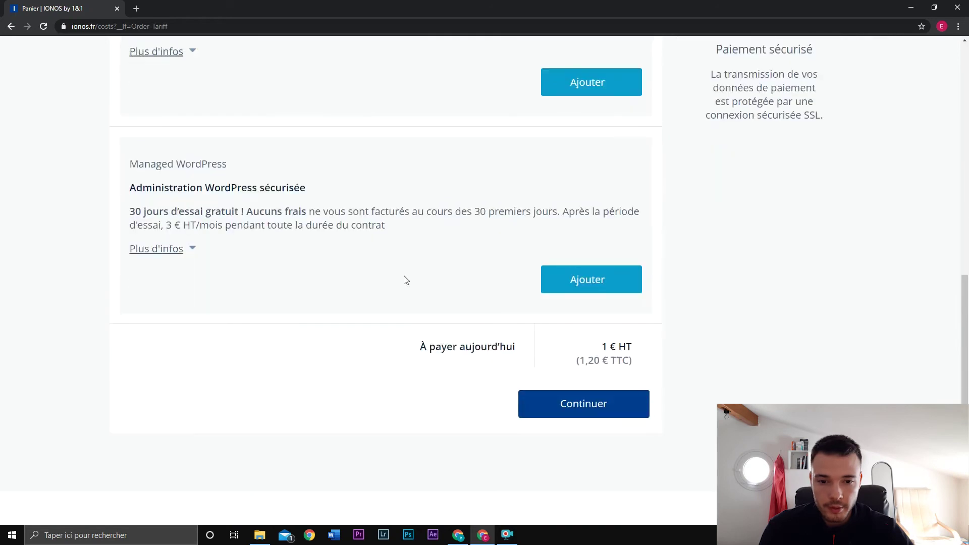
left_click(626, 318)
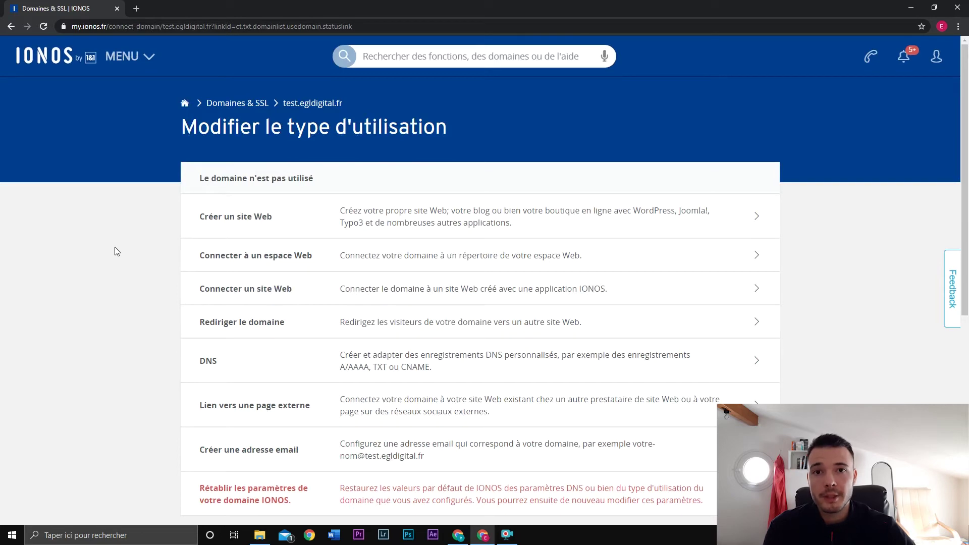
Step: Open and close the main MENU navigation panel
scroll(125, 238, "up", 1)
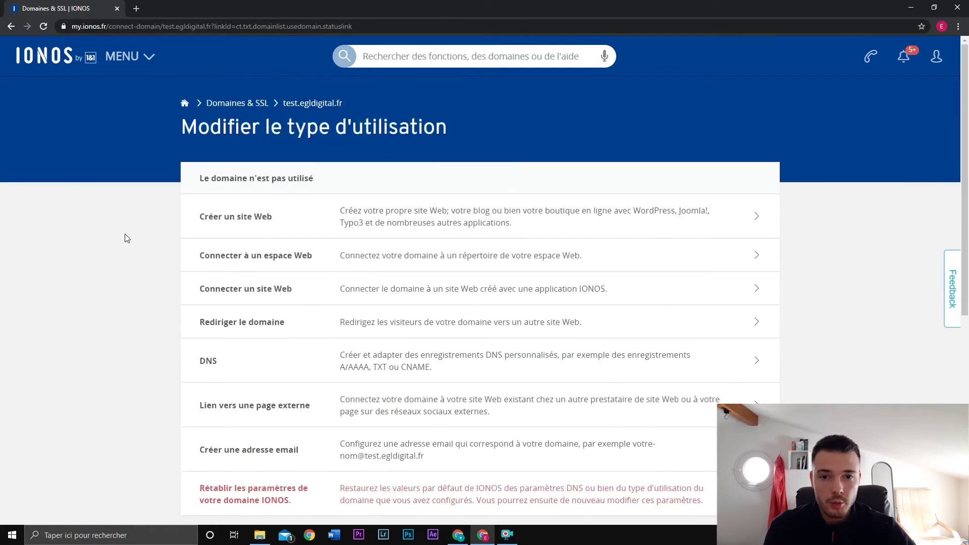
scroll(130, 288, "down", 1)
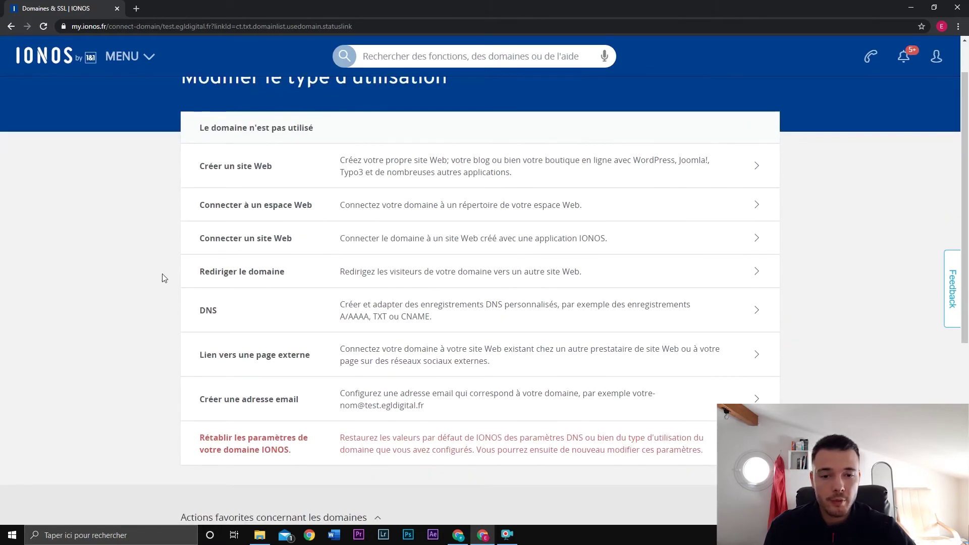
scroll(149, 265, "up", 1)
left_click(130, 58)
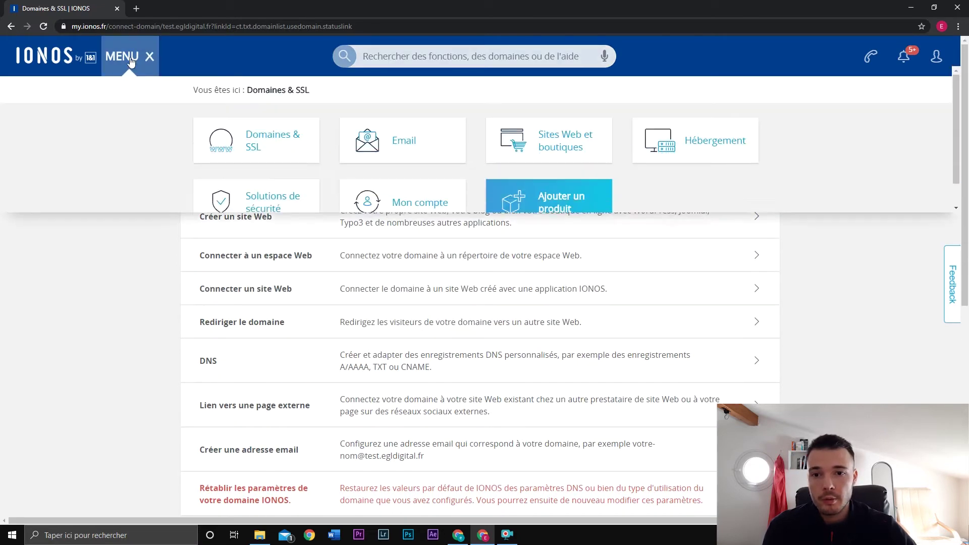
left_click(130, 58)
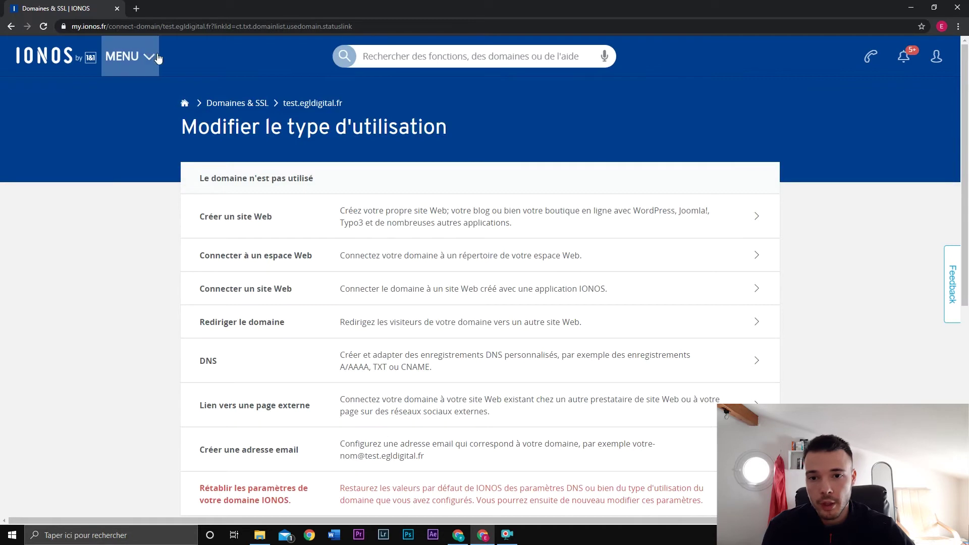
left_click(130, 56)
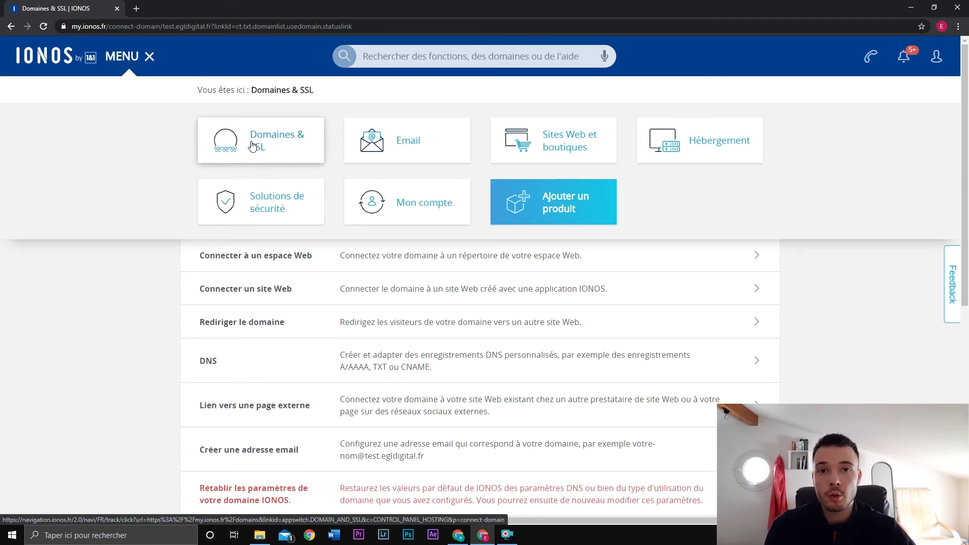
left_click(138, 331)
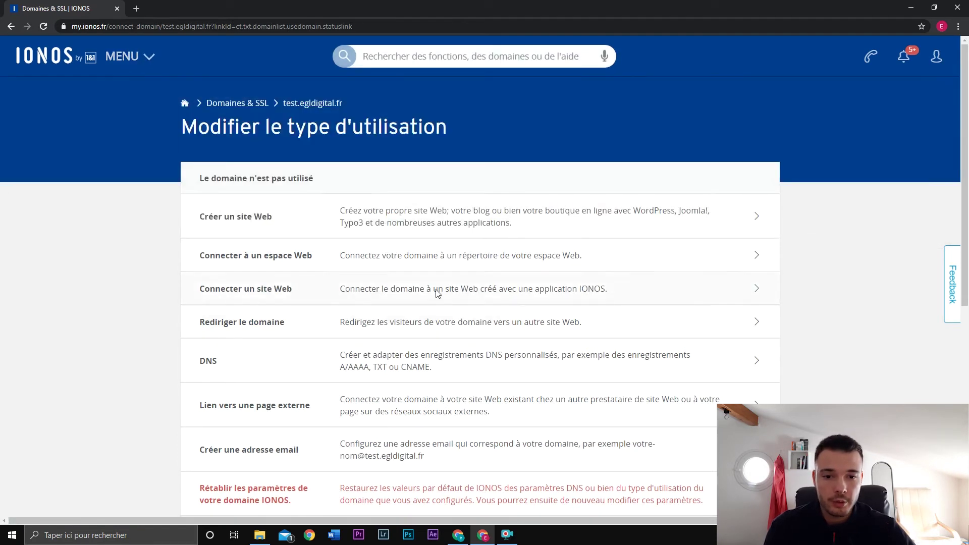
Step: Select Créer un site Web as the usage type for test.egldigital.fr
scroll(134, 265, "down", 1)
scroll(134, 267, "down", 1)
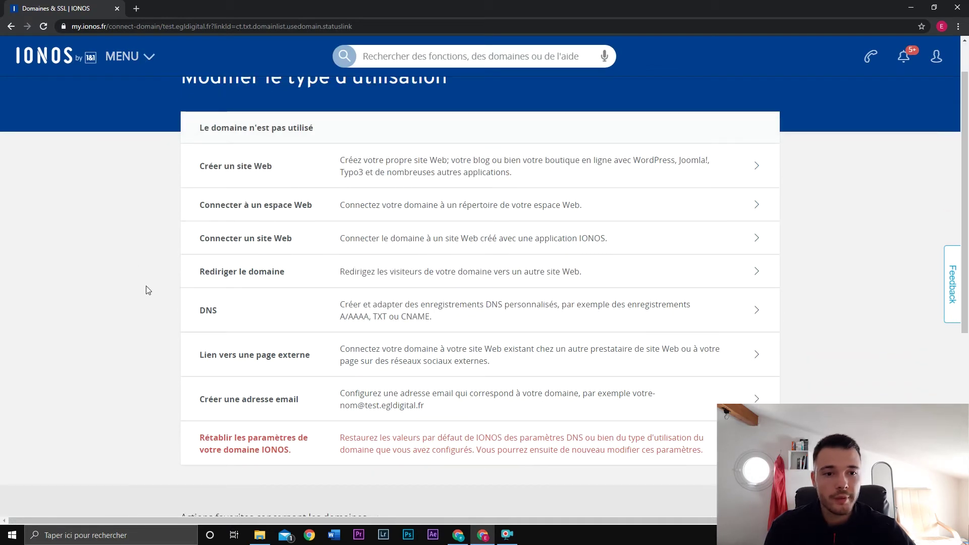
left_click(326, 170)
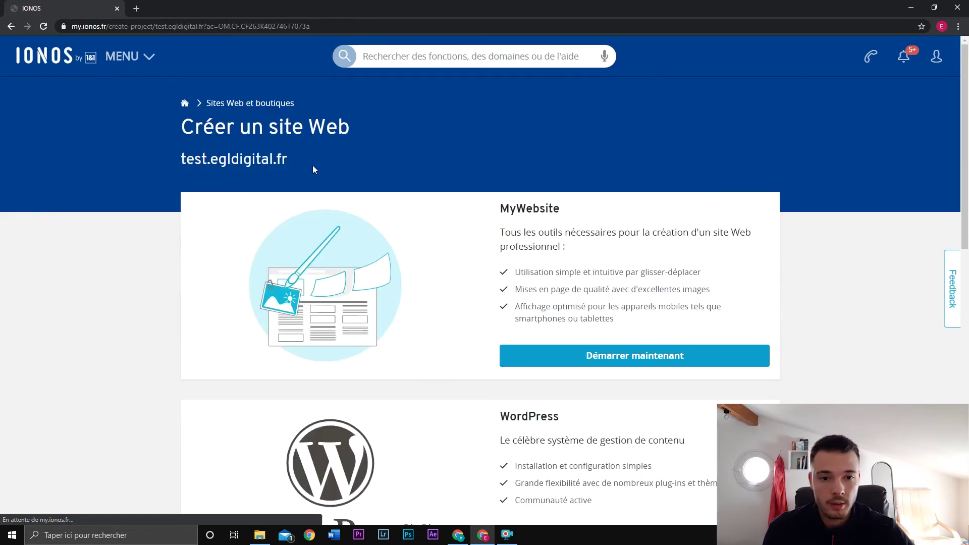
Step: Pick the WordPress card with Démarrer maintenant among the site-building options
scroll(150, 273, "down", 12)
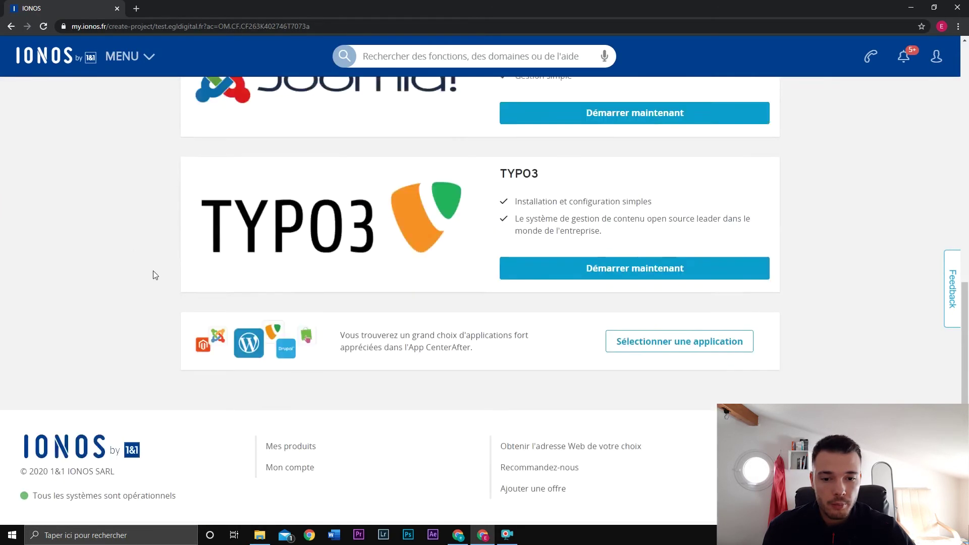
scroll(128, 248, "up", 3)
scroll(127, 247, "up", 3)
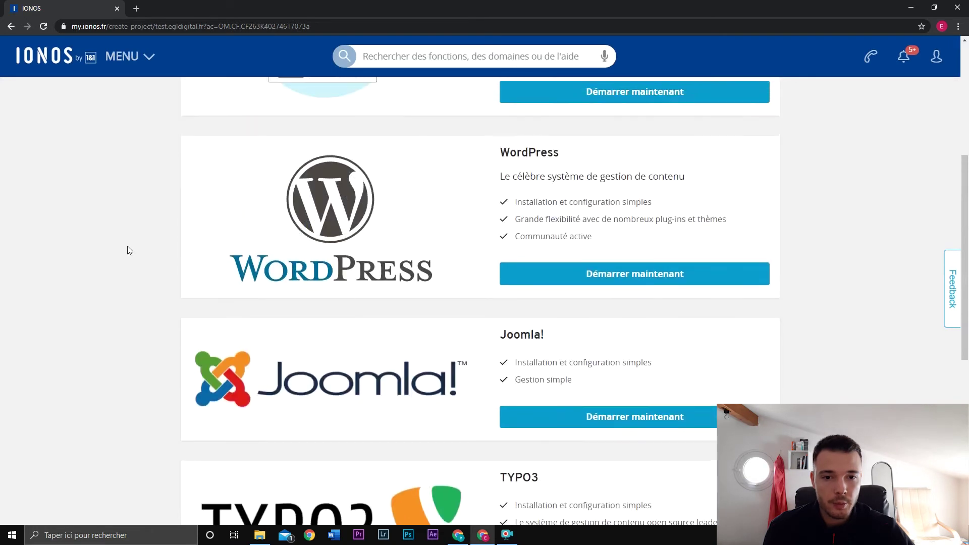
left_click(657, 287)
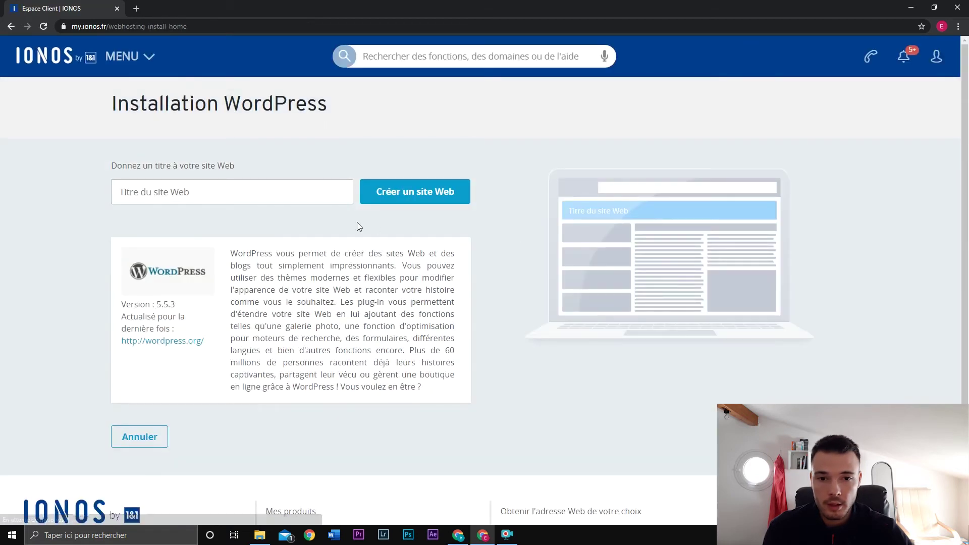
Step: Give the site the title 'Easy Wordpress' and submit with Créer un site Web
left_click(290, 195)
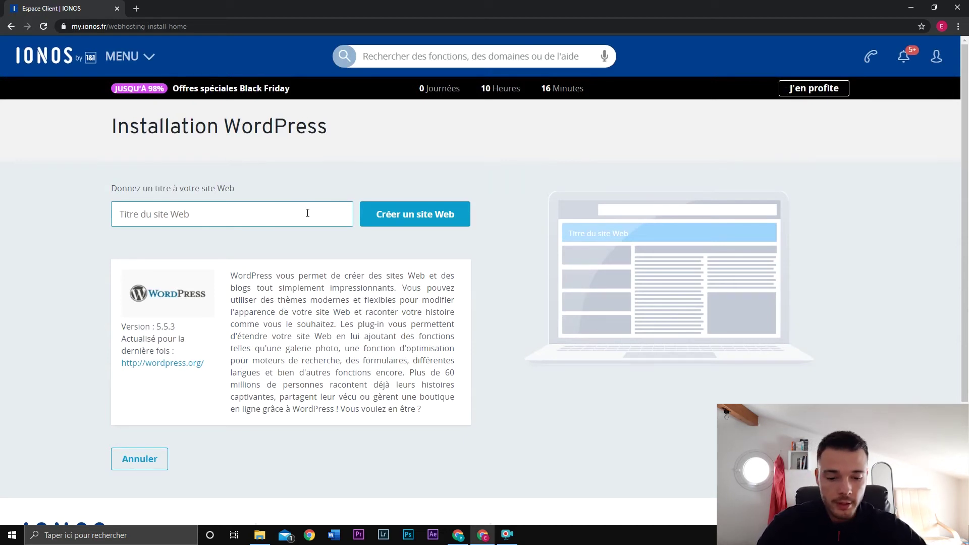
type("Easy")
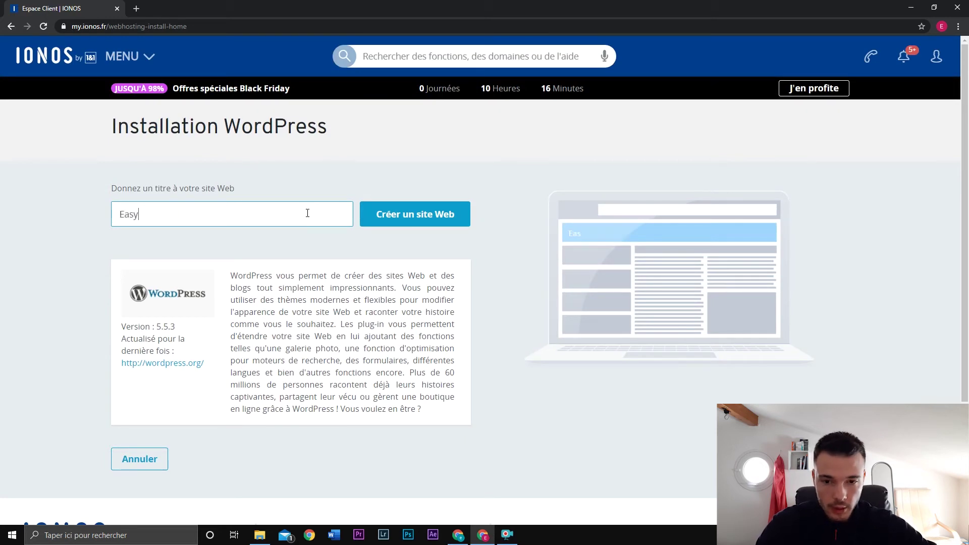
type(" Wordpress")
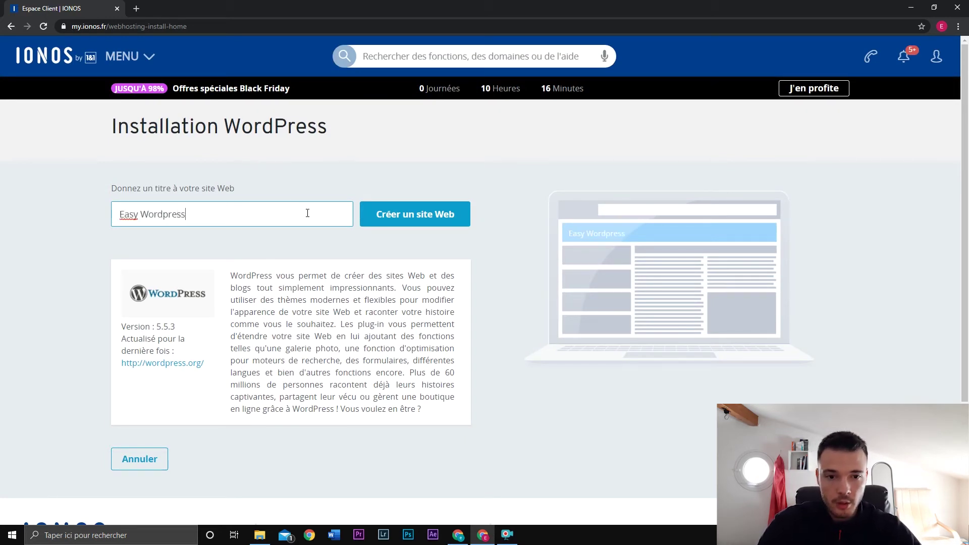
left_click(438, 214)
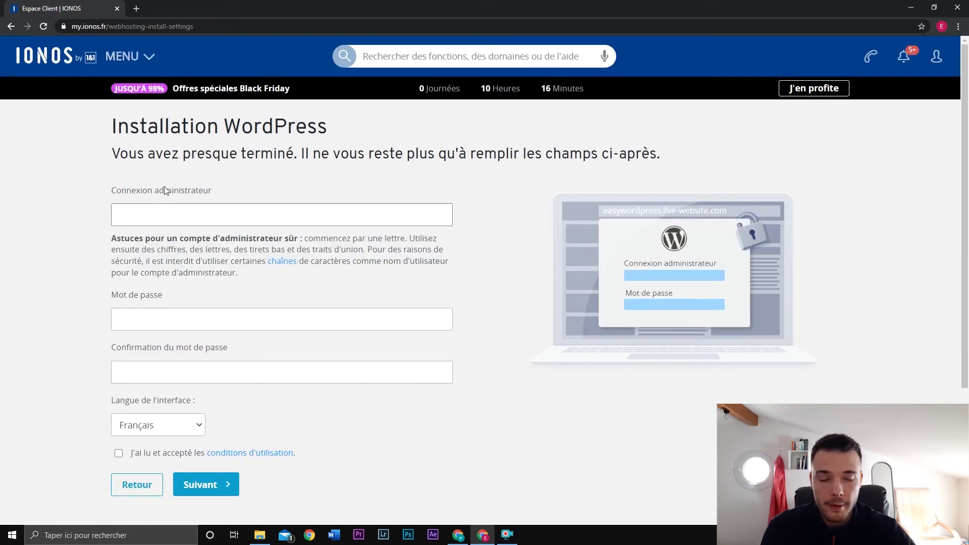
Step: Enter the administrator login and password, accept the terms of use, and continue
scroll(73, 217, "down", 1)
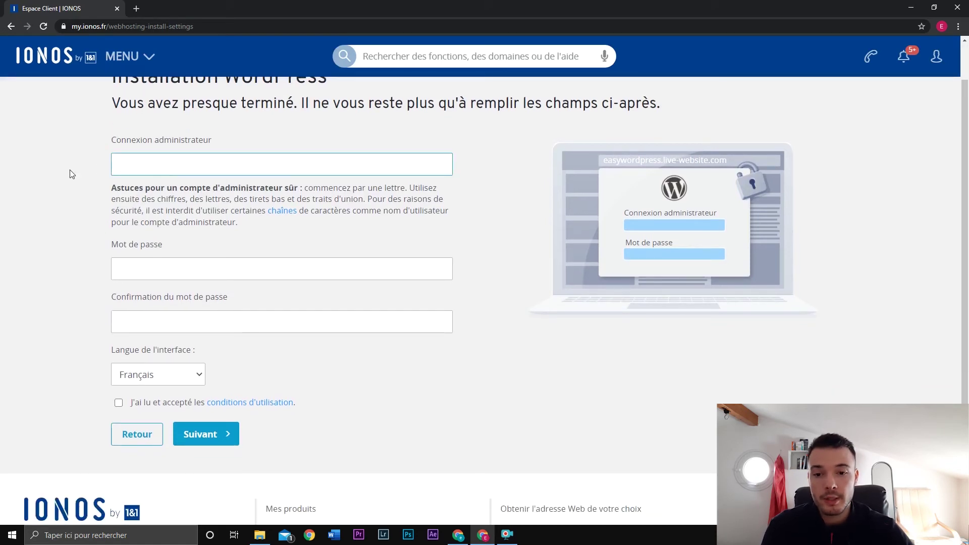
type("test")
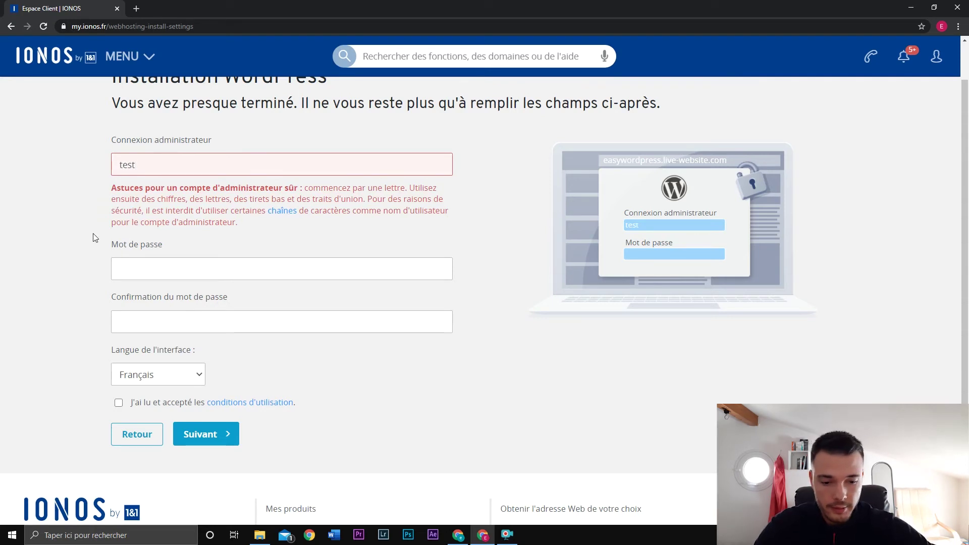
type("22")
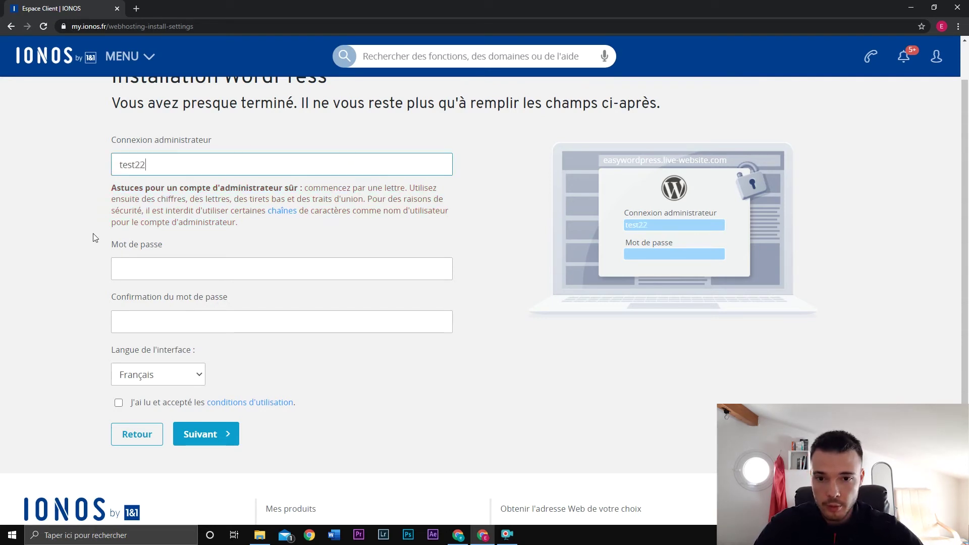
left_click(156, 402)
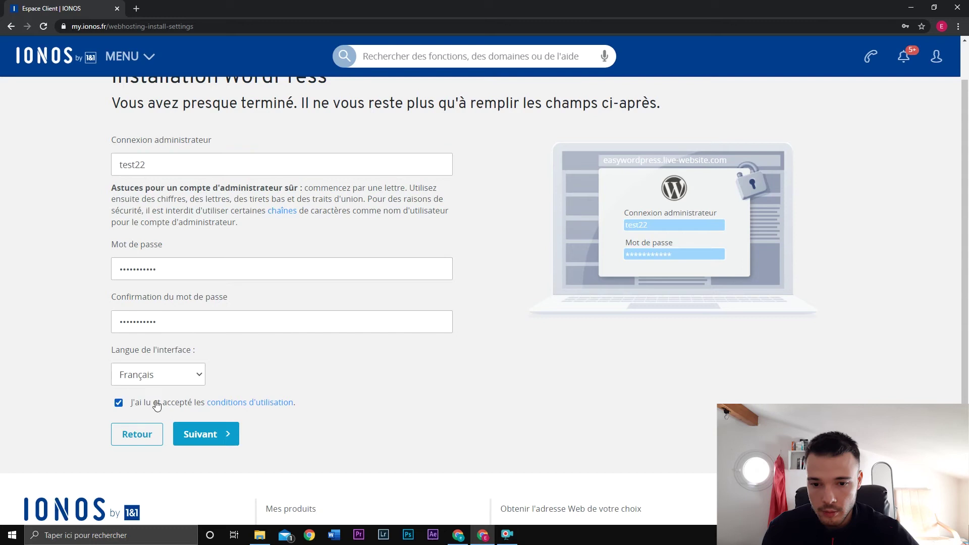
left_click(200, 439)
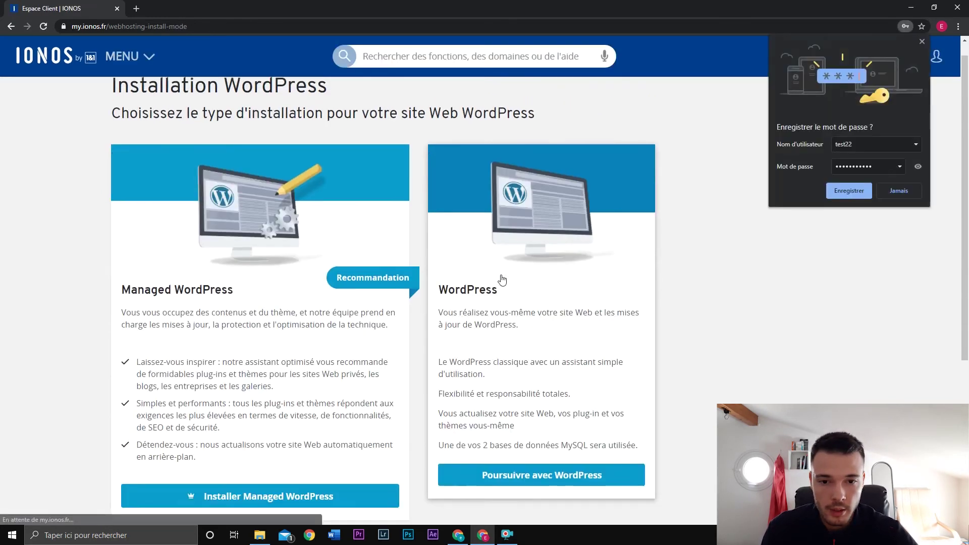
Step: Choose classic self-managed WordPress and expand the list of hosting-pack domains
scroll(353, 258, "down", 1)
scroll(510, 240, "up", 1)
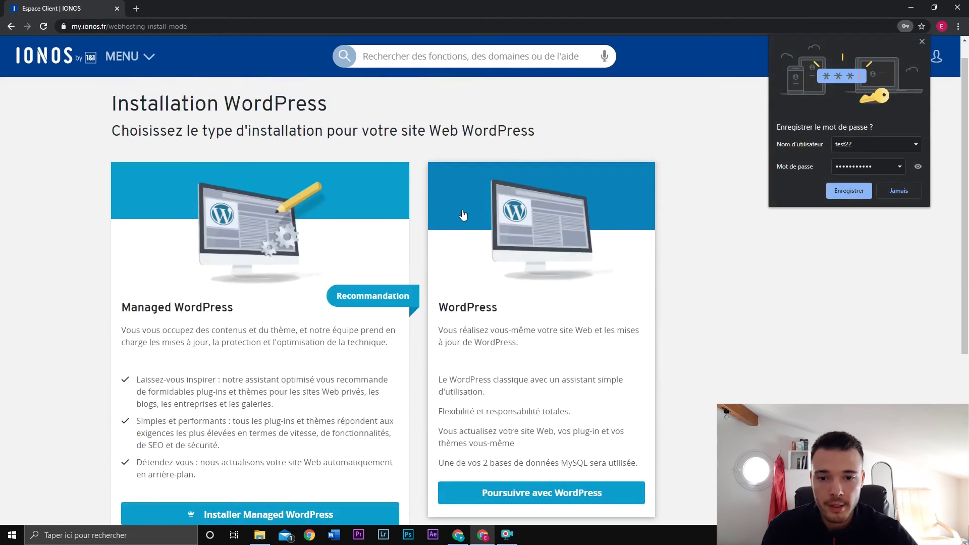
scroll(302, 231, "down", 1)
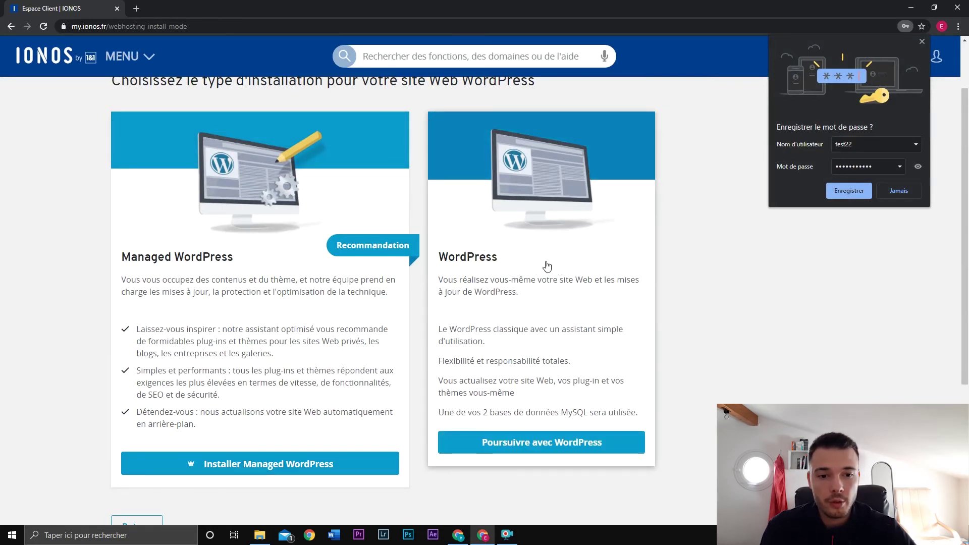
left_click(573, 445)
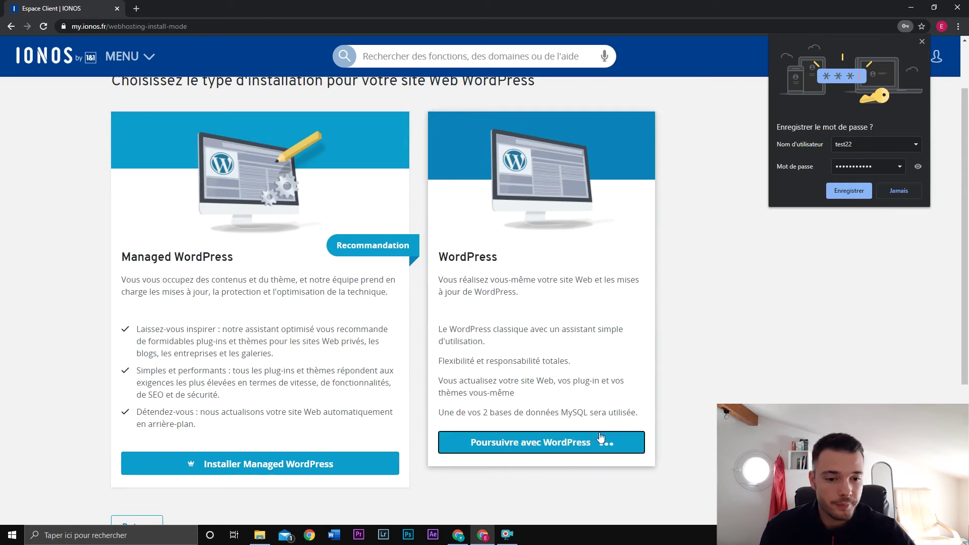
left_click(351, 180)
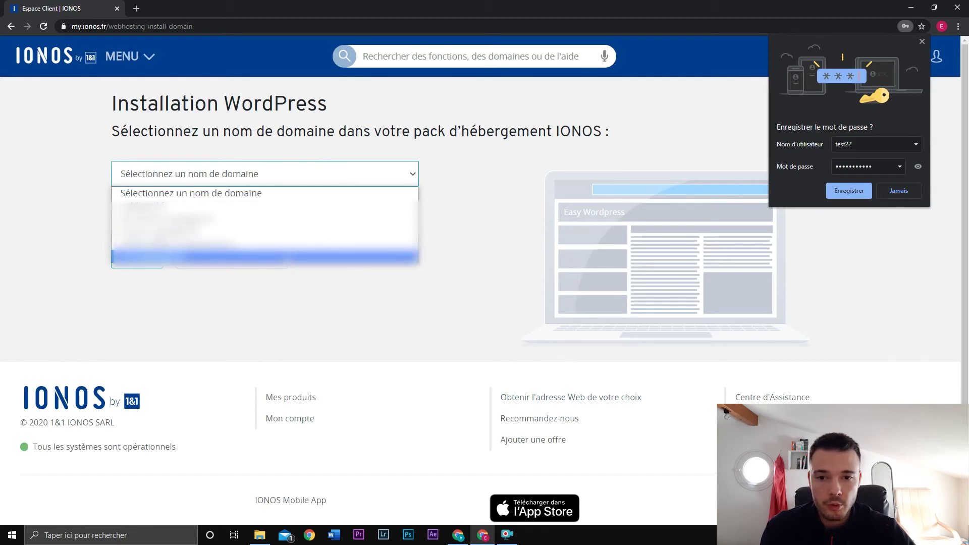
Step: Select test.egldigital.fr and assign it to the WordPress installation
left_click(367, 258)
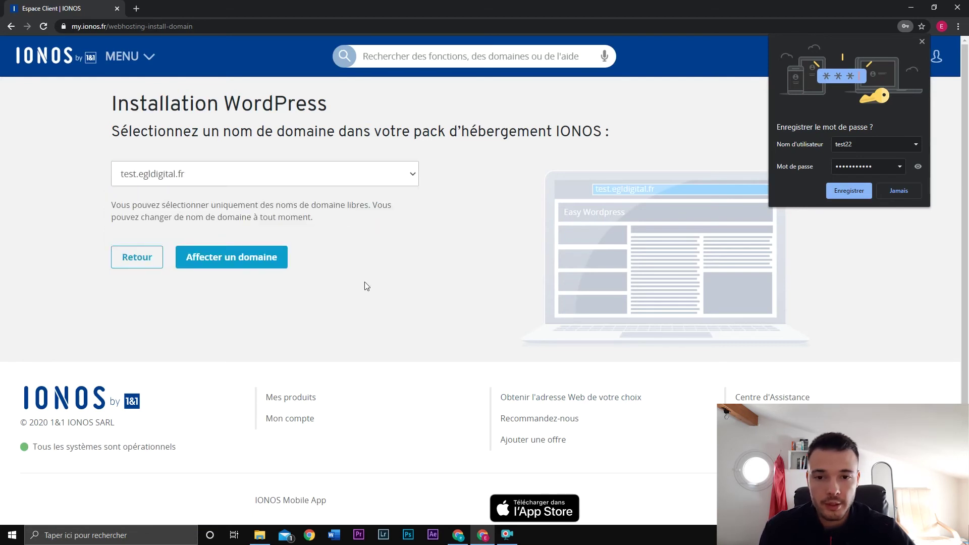
left_click(273, 262)
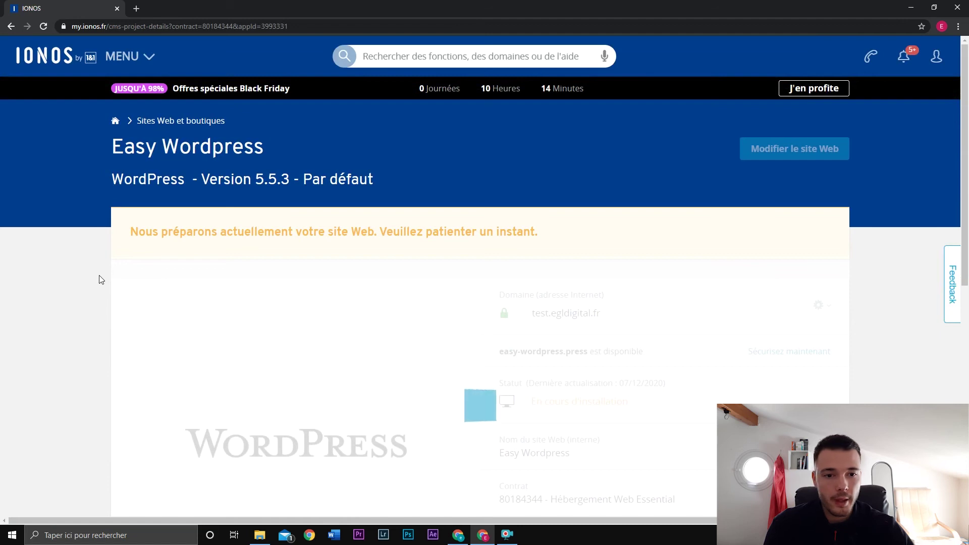
Step: After the Félicitations message, open the site's WordPress login via Modifier le site Web
scroll(101, 279, "down", 2)
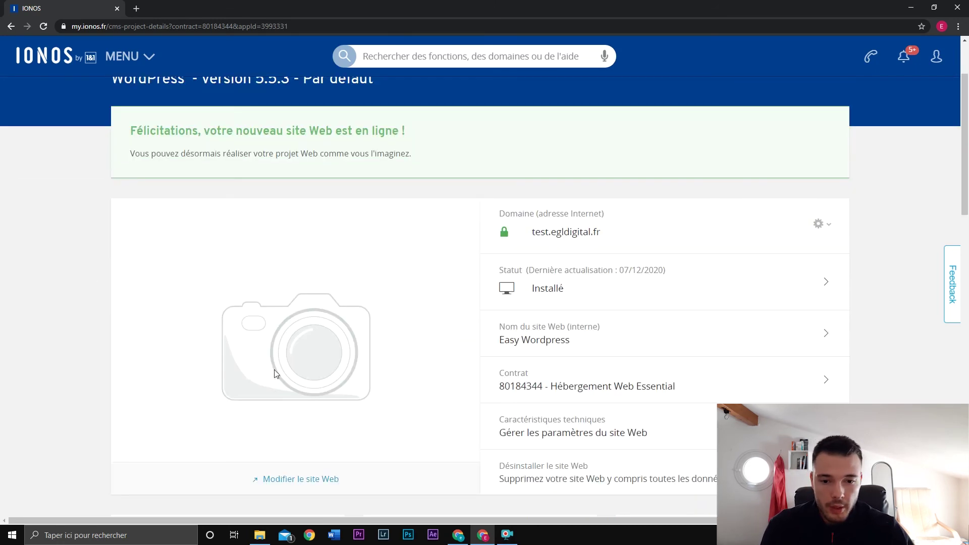
scroll(235, 364, "down", 4)
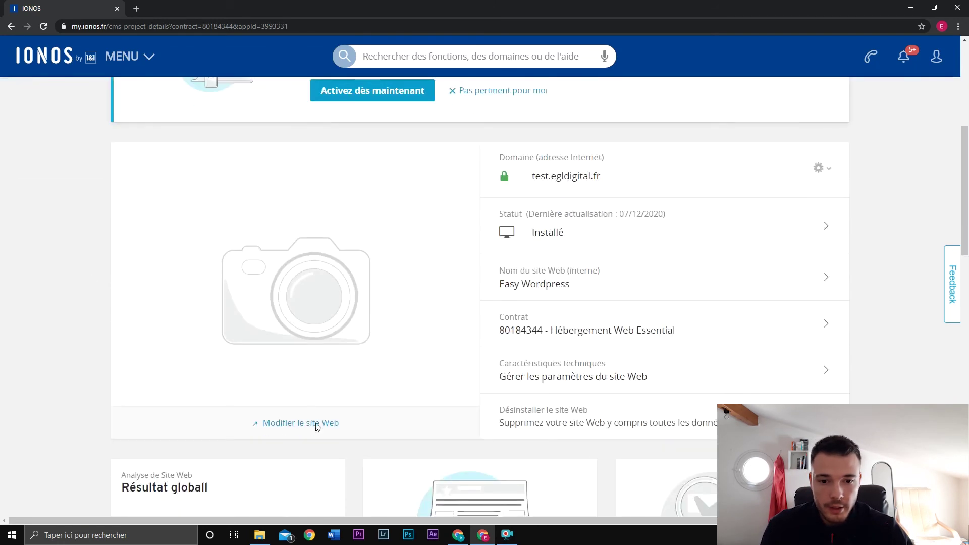
left_click(317, 427)
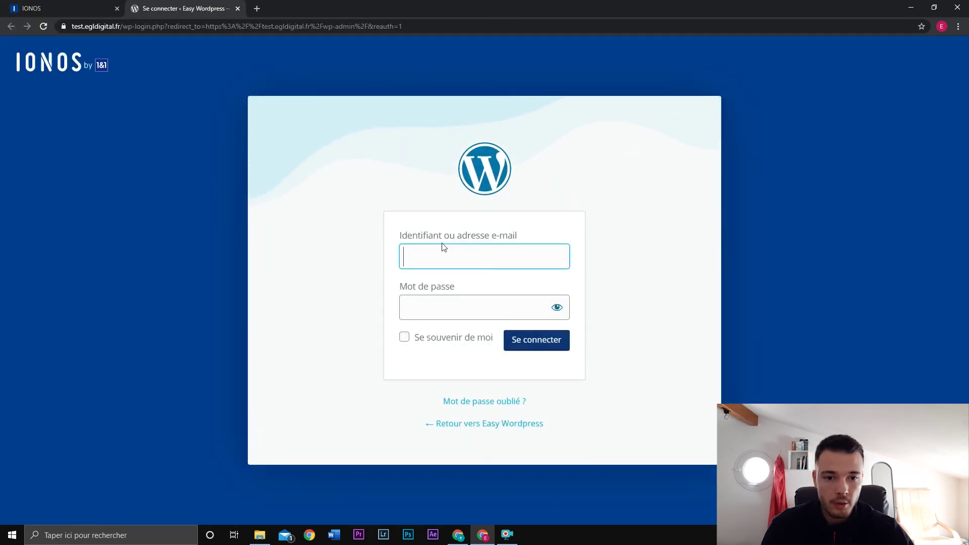
Step: Log in with the site's username and password, then skip the setup assistant via 'Non merci, je suis un expert'
type("test22")
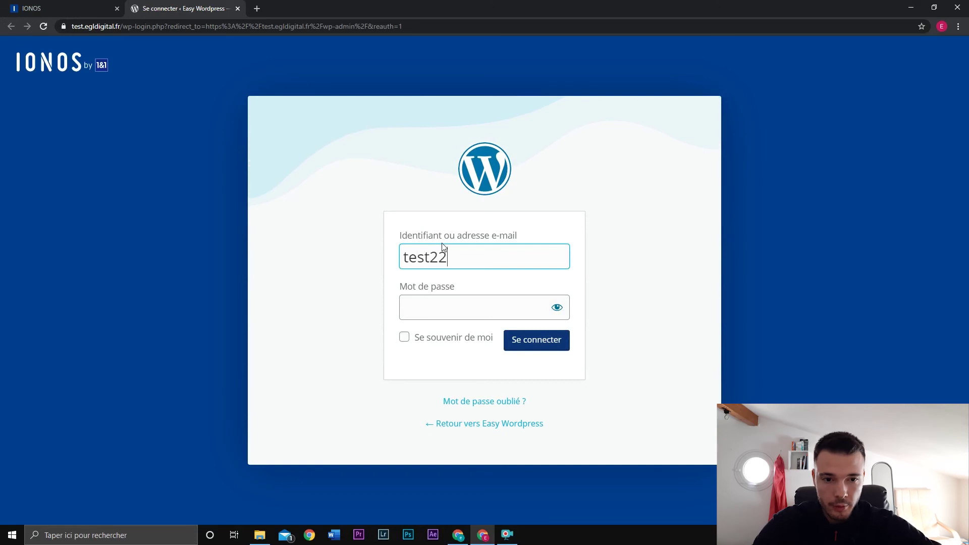
key("Tab")
type("•")
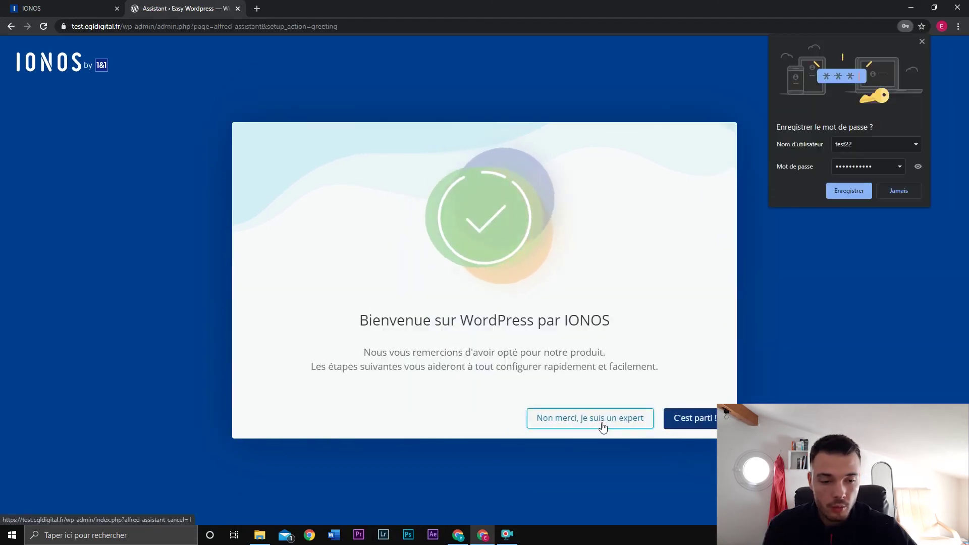
left_click(603, 427)
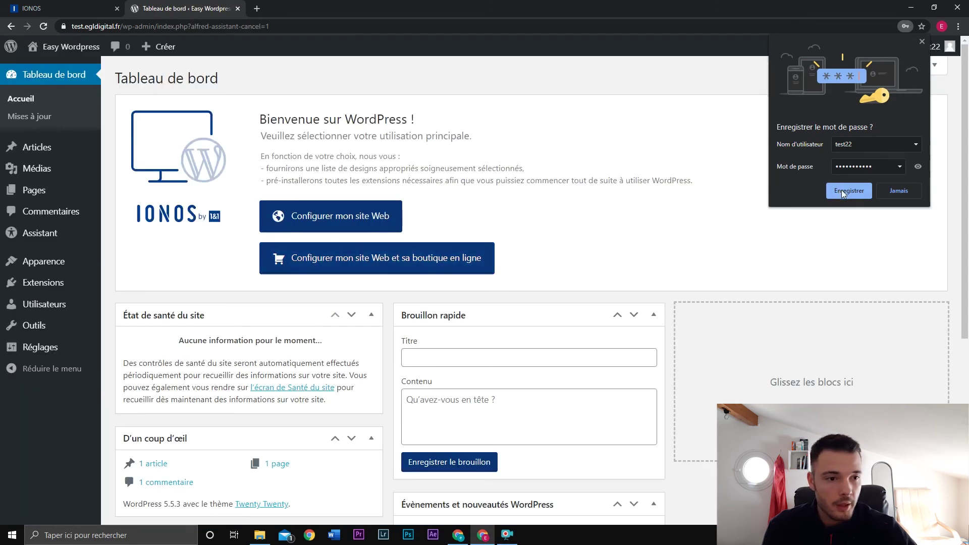
Step: Save the login password in Chrome and view the live Easy Wordpress front page with its Hello world! post
left_click(843, 190)
left_click(922, 41)
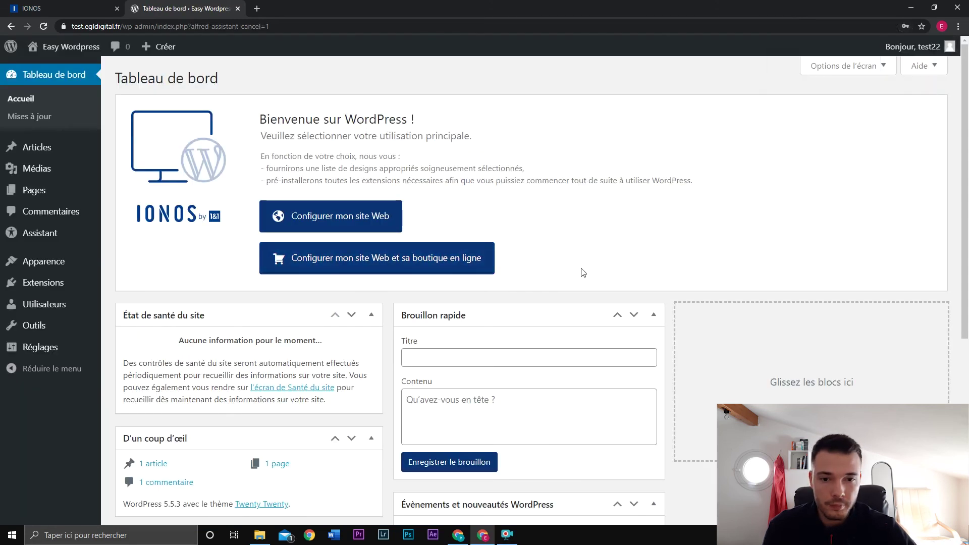
left_click(48, 74)
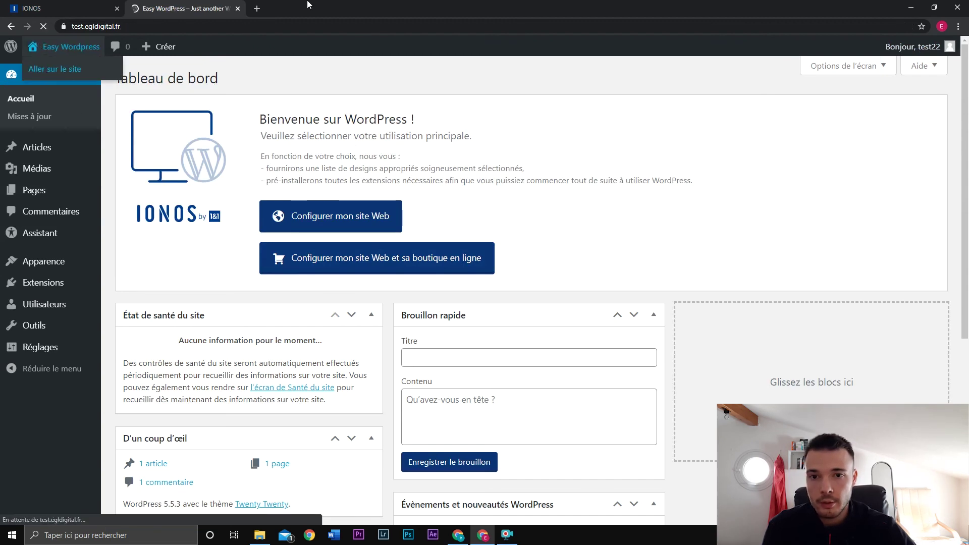
scroll(673, 239, "down", 5)
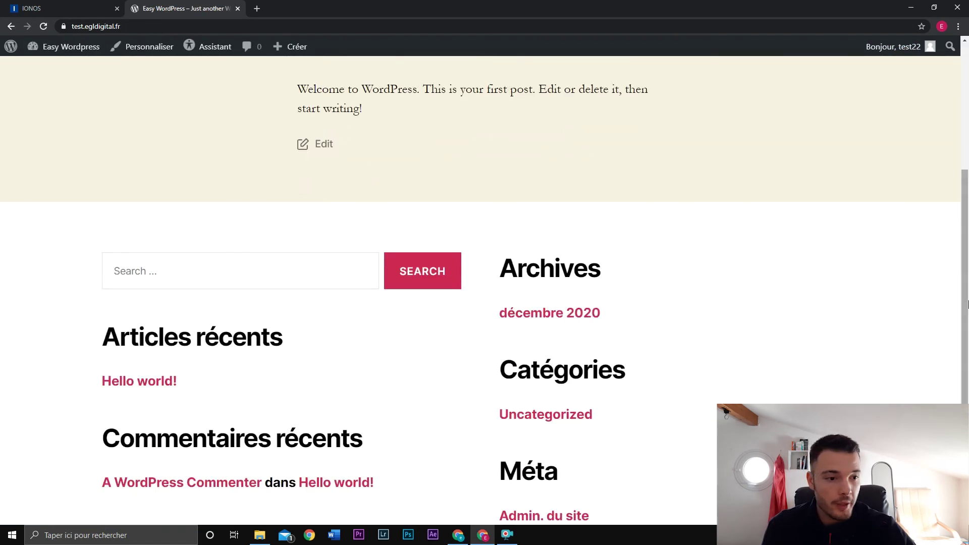
scroll(700, 253, "up", 5)
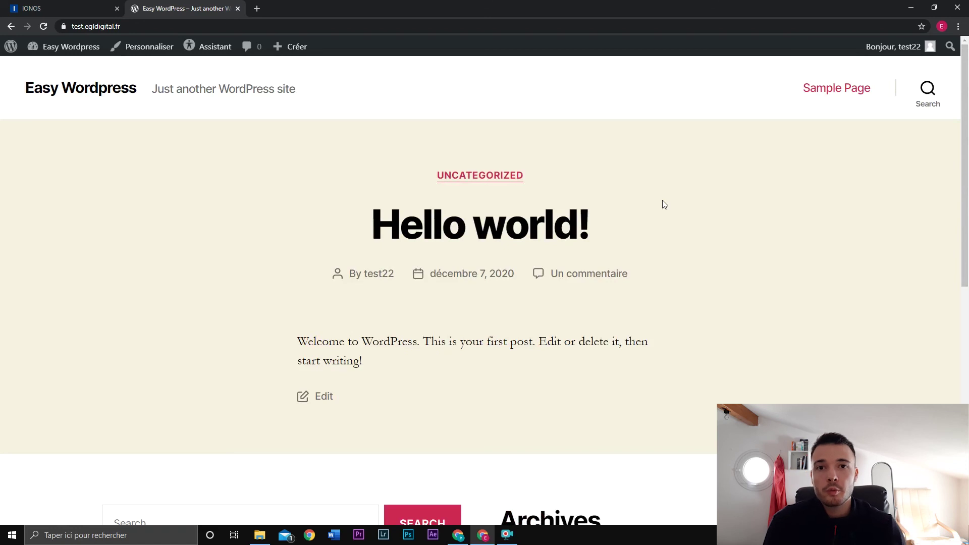